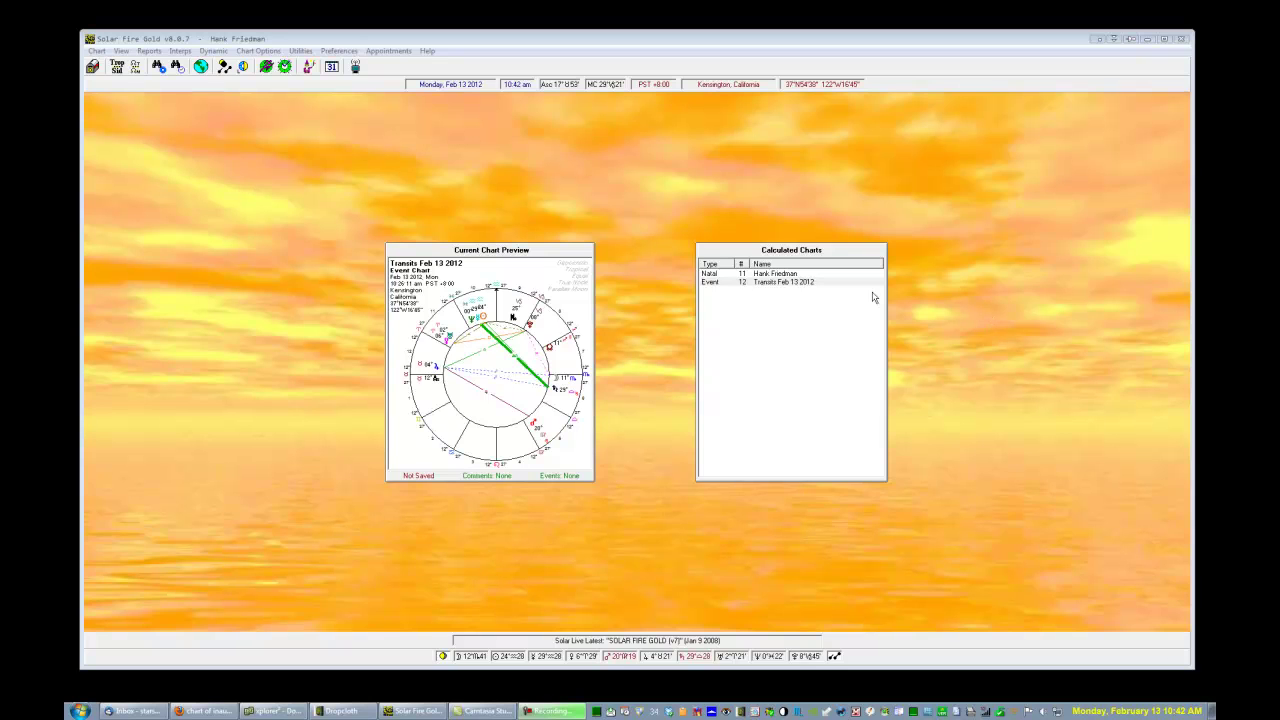
Step: Start a new chart and name it "Inauguration of Barack Obama"
{"action": "left_click", "coordinate": [334, 35]}
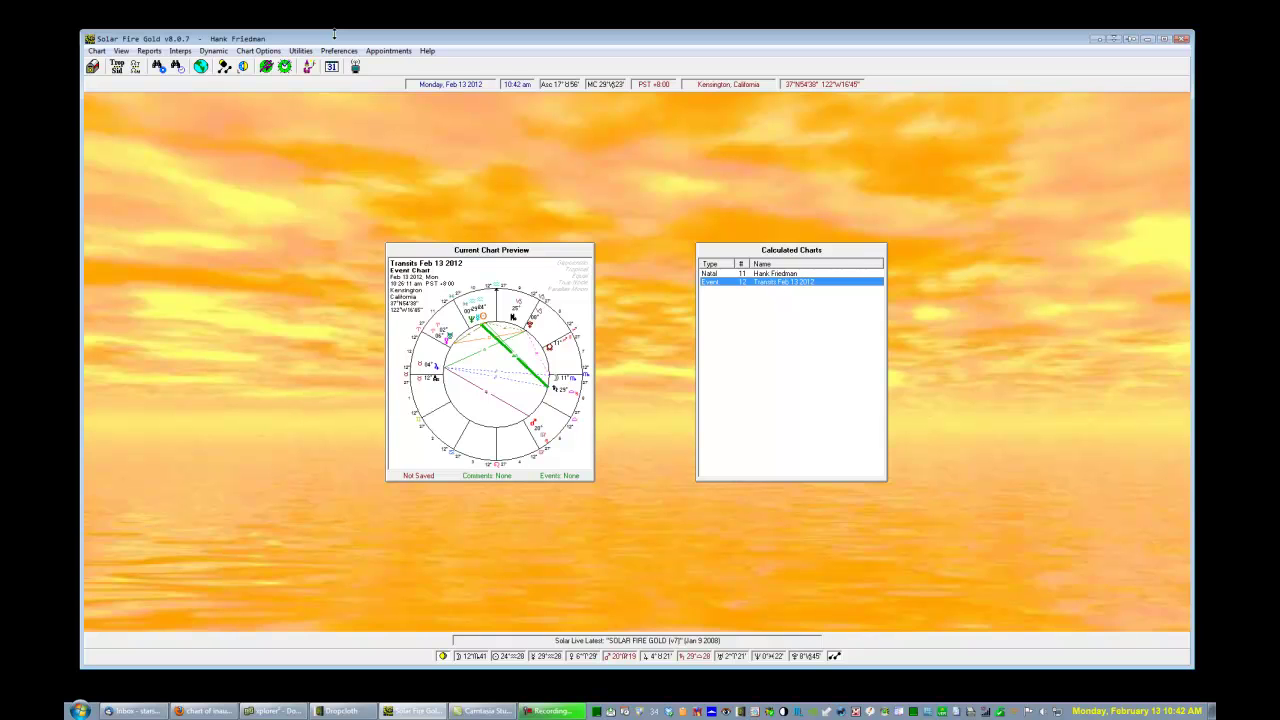
{"action": "left_click", "coordinate": [92, 52]}
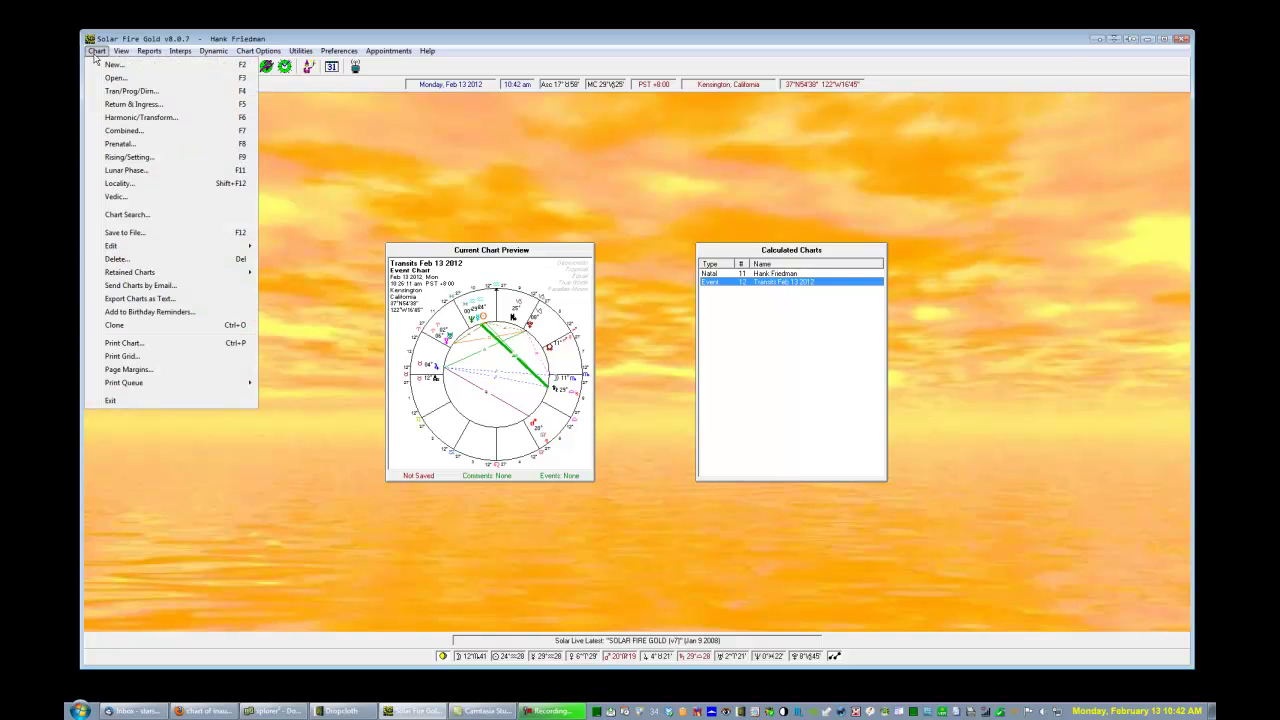
{"action": "left_click", "coordinate": [126, 65]}
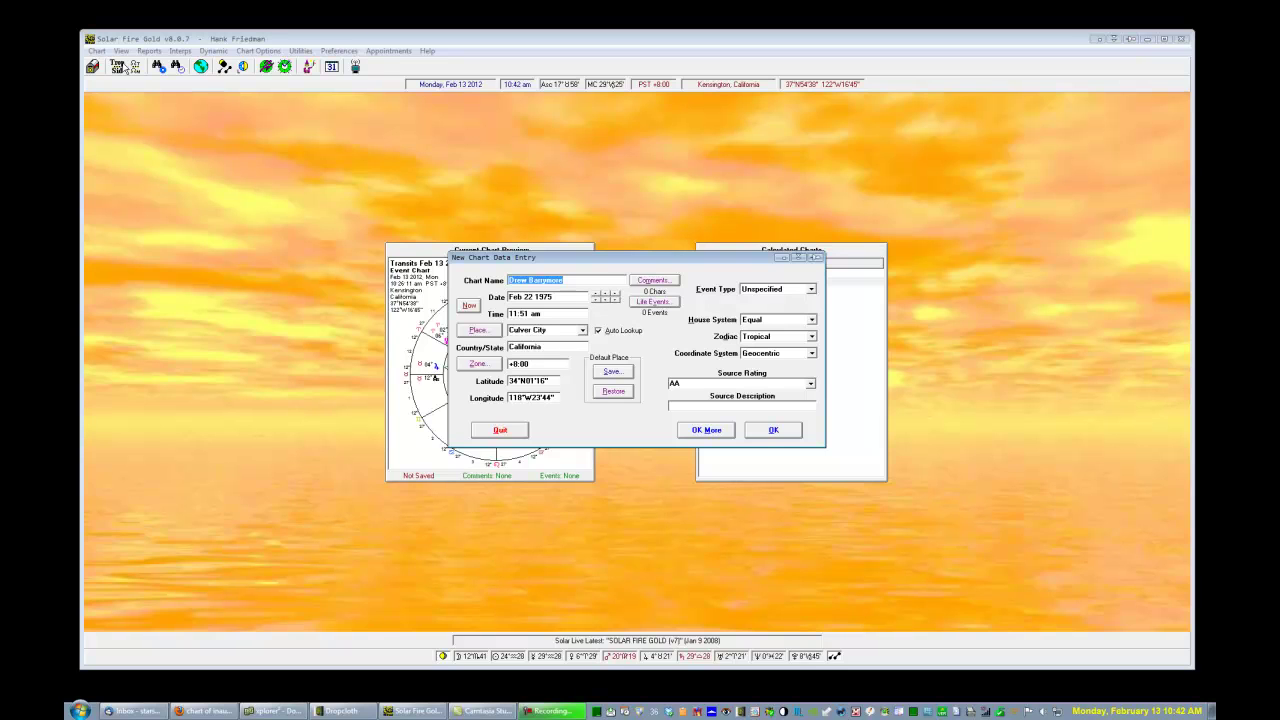
{"action": "type", "text": "Inauguration of Barack Obama"}
{"action": "key", "text": "Tab"}
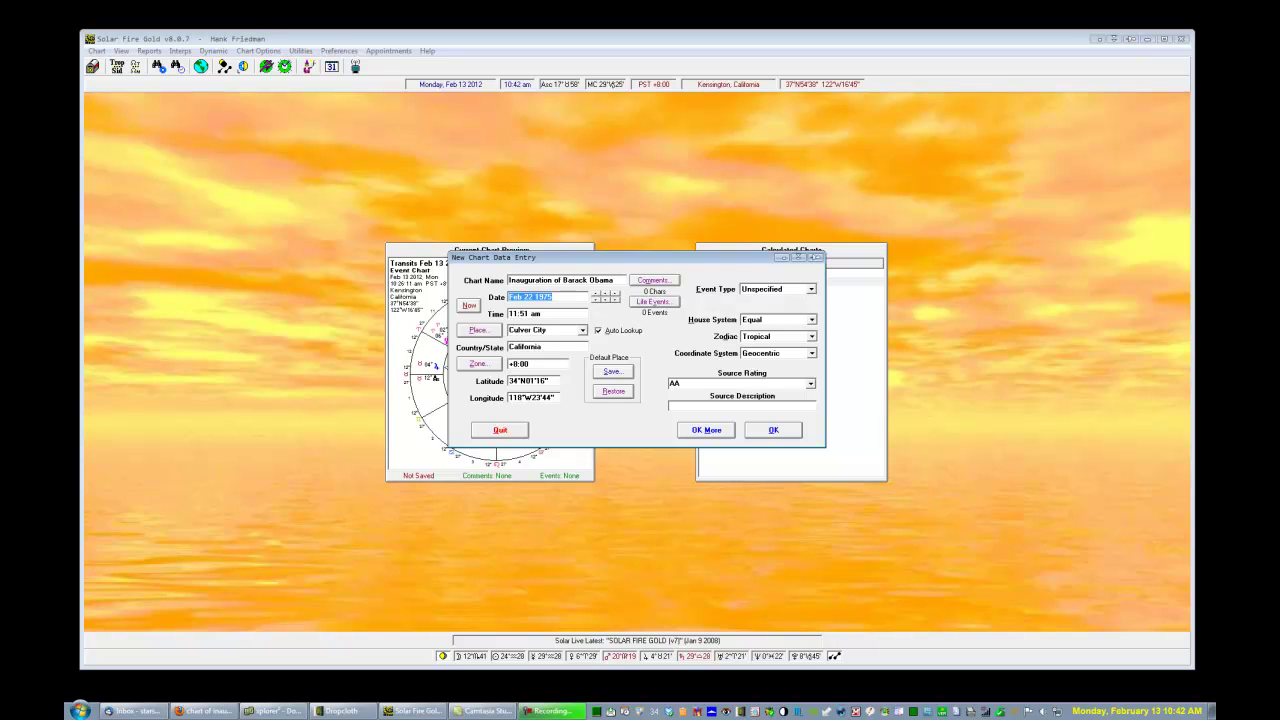
Step: Enter the event data as Jan 20 2009, 12:06 pm, in Washington, DC
{"action": "type", "text": "1"}
{"action": "type", "text": " 20"}
{"action": "type", "text": " 2009"}
{"action": "key", "text": "Tab"}
{"action": "type", "text": "12 06 pm"}
{"action": "key", "text": "Tab"}
{"action": "type", "text": "Washington"}
{"action": "key", "text": "Tab"}
{"action": "type", "text": "DC"}
{"action": "key", "text": "Tab"}
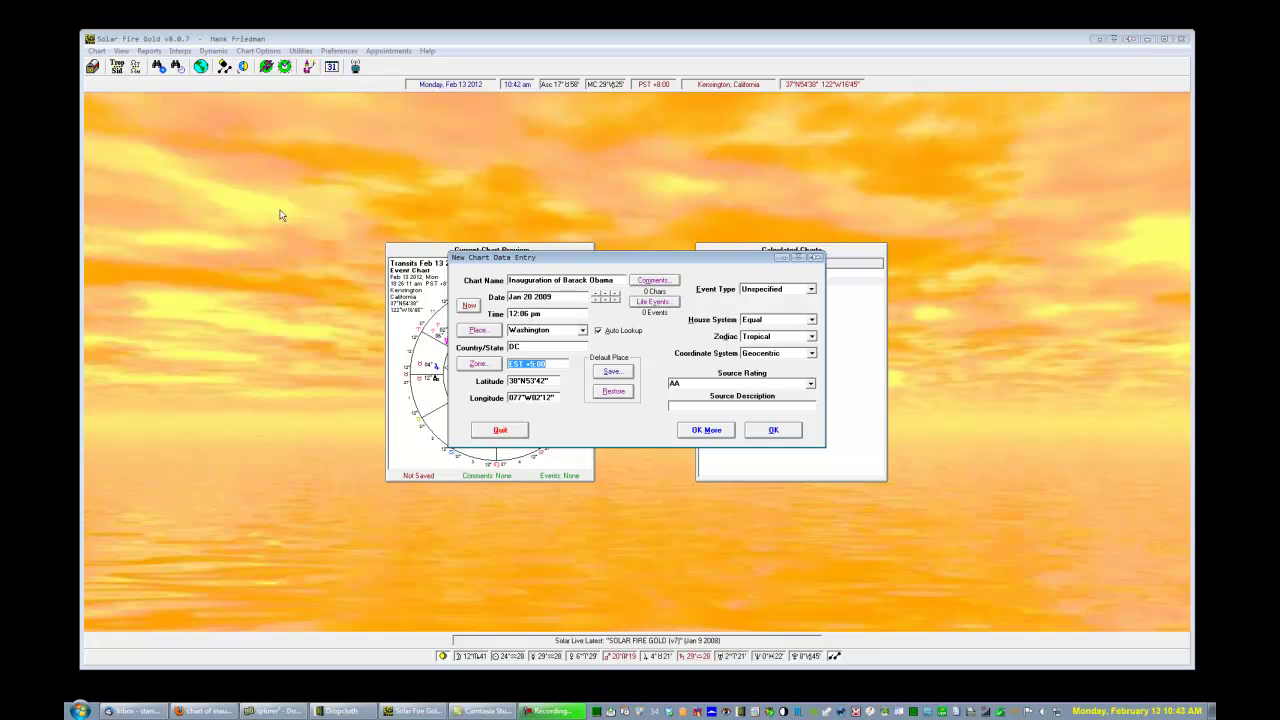
Step: Set the event type to Event, keep the Equal house system, and calculate the chart
{"action": "left_click", "coordinate": [770, 289]}
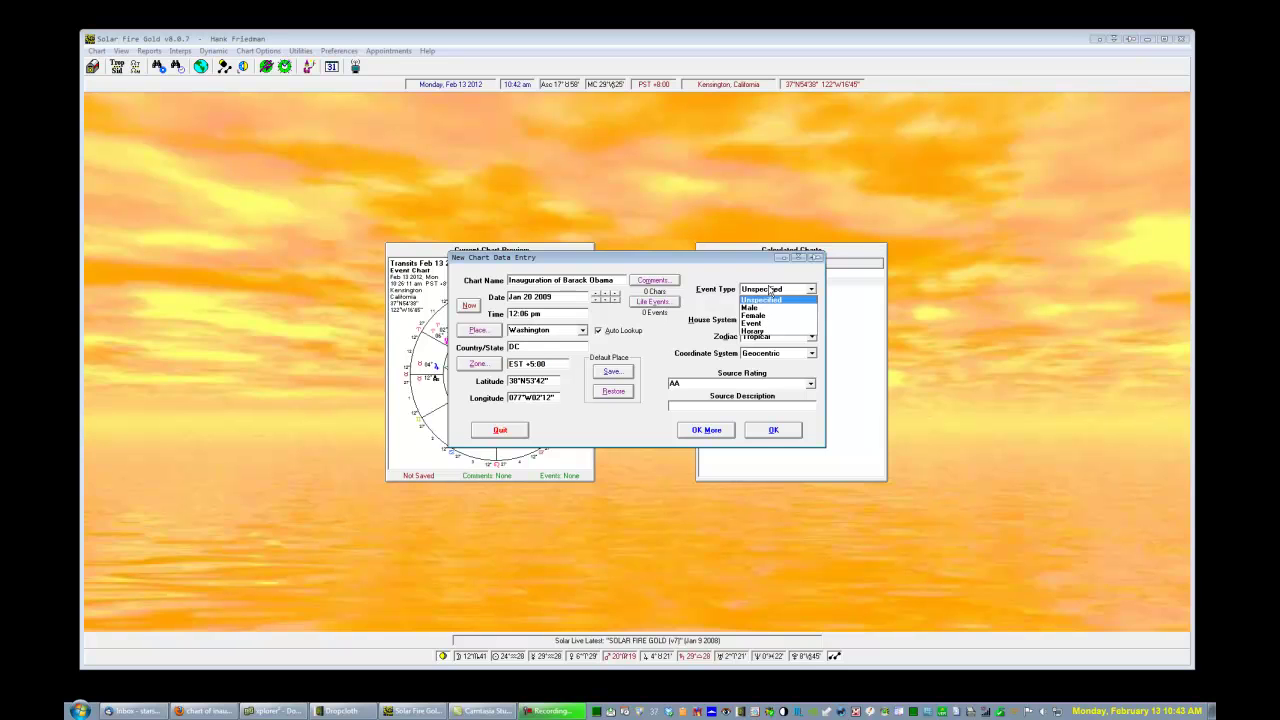
{"action": "left_click", "coordinate": [755, 323]}
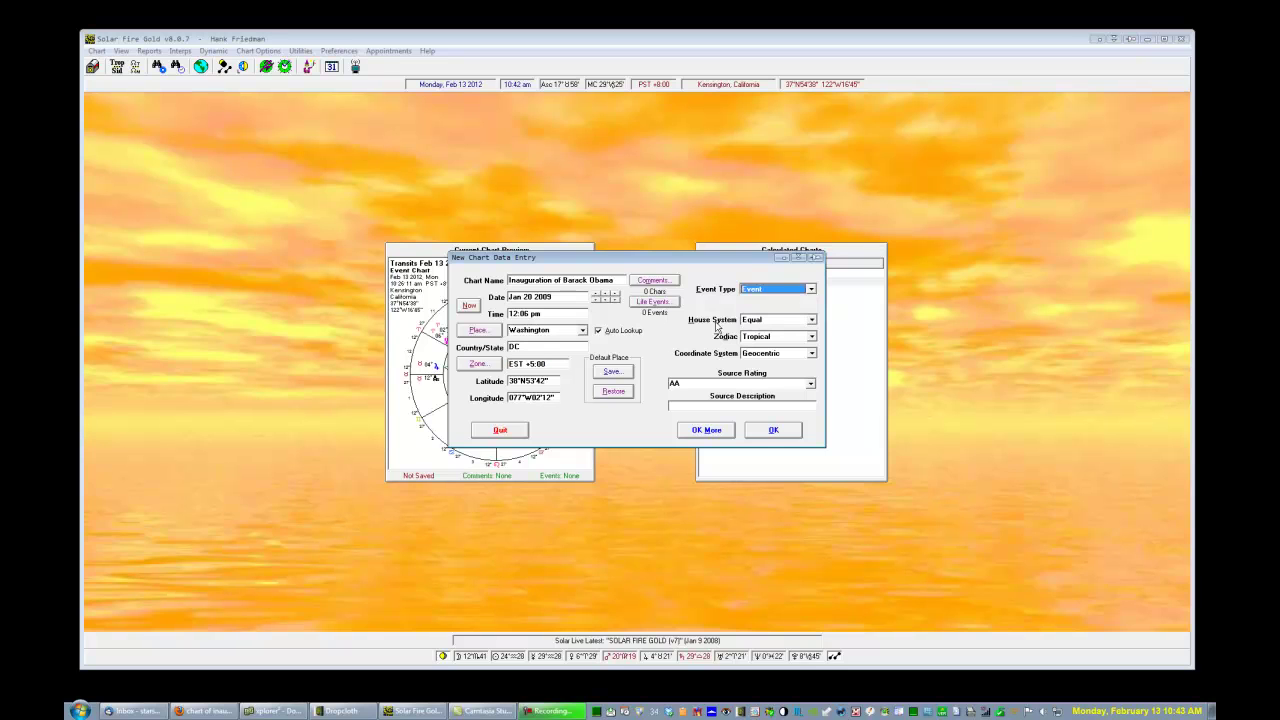
{"action": "left_click", "coordinate": [811, 320]}
{"action": "left_click", "coordinate": [812, 322]}
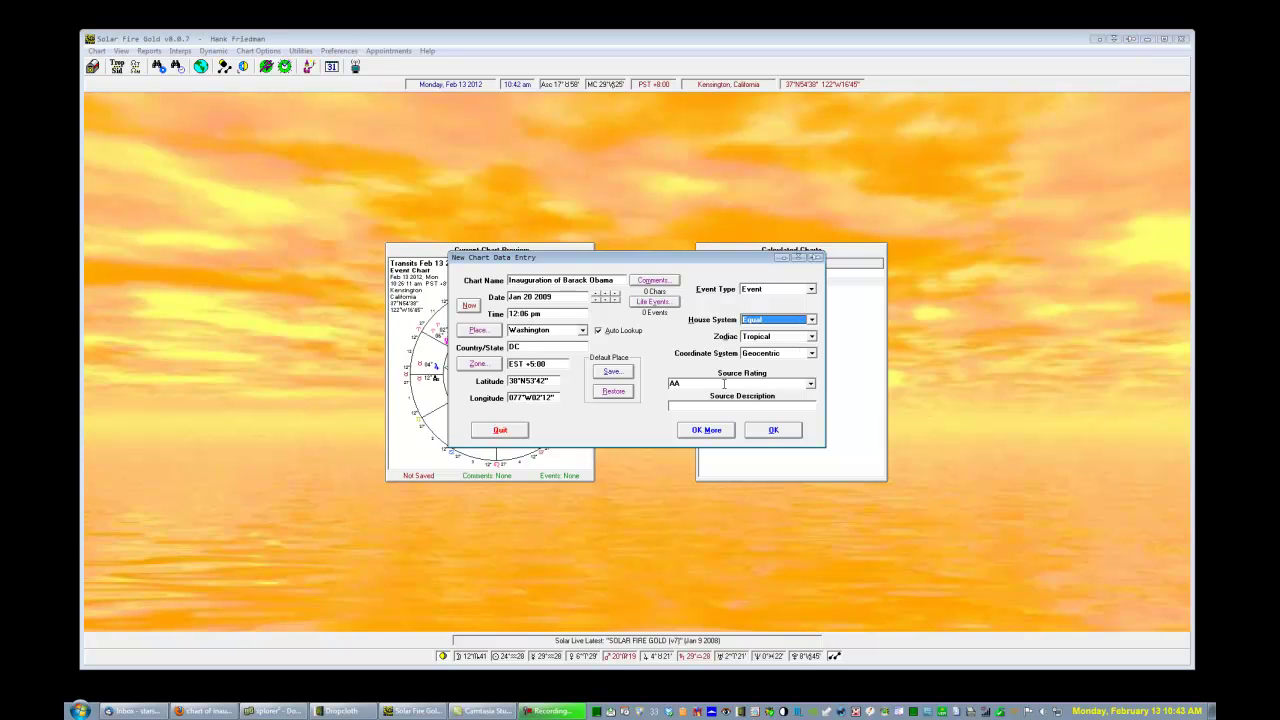
{"action": "left_click", "coordinate": [775, 430]}
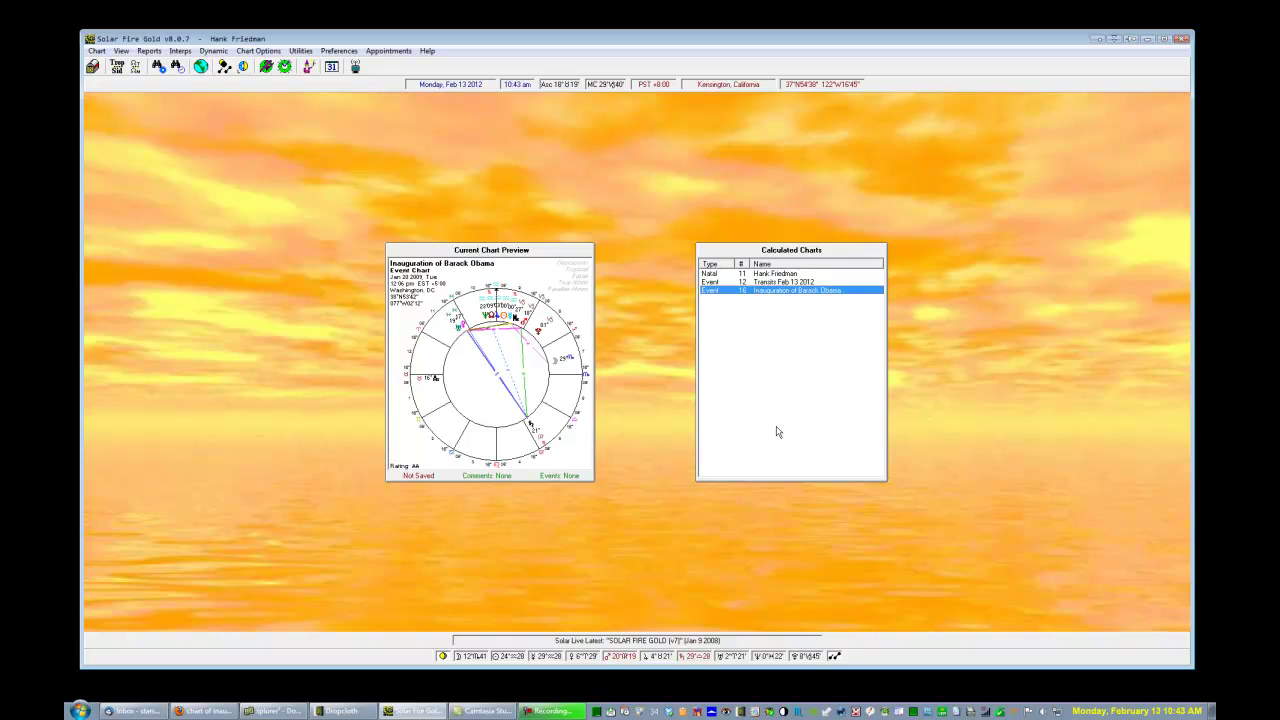
Step: View the list of chart files available for saving the inauguration chart, without saving it
{"action": "left_click", "coordinate": [97, 52]}
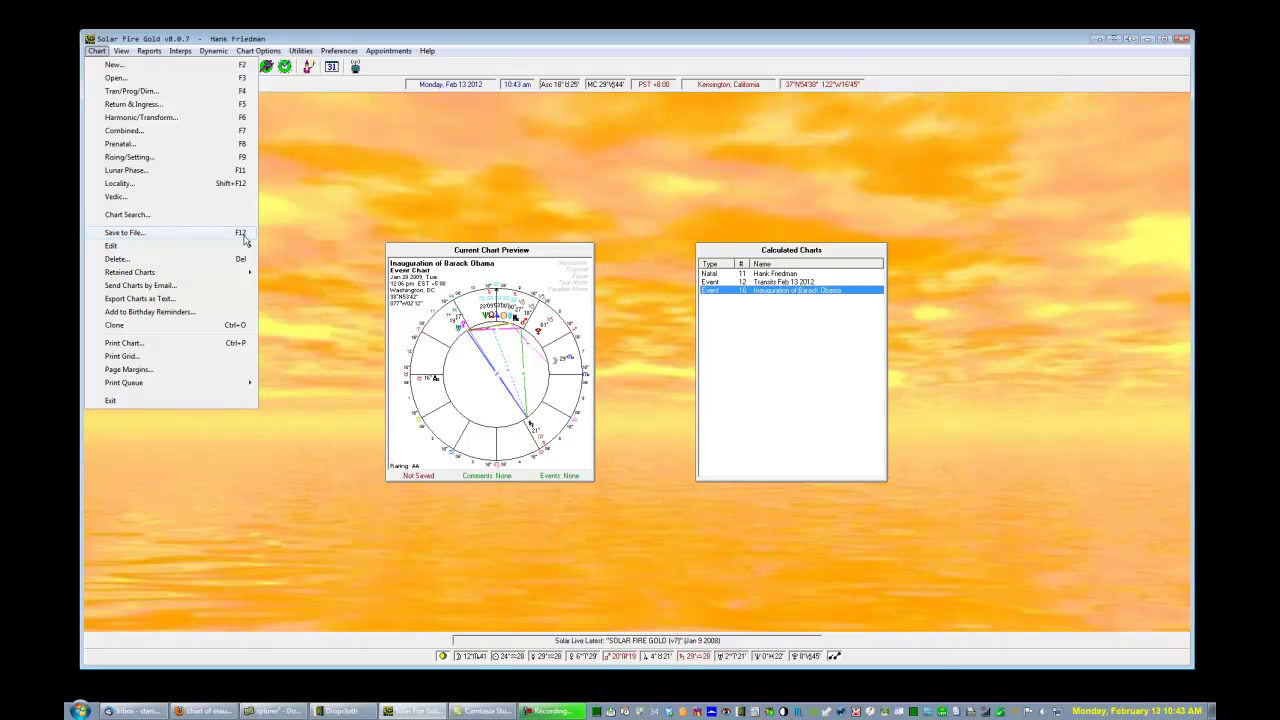
{"action": "left_click", "coordinate": [321, 203]}
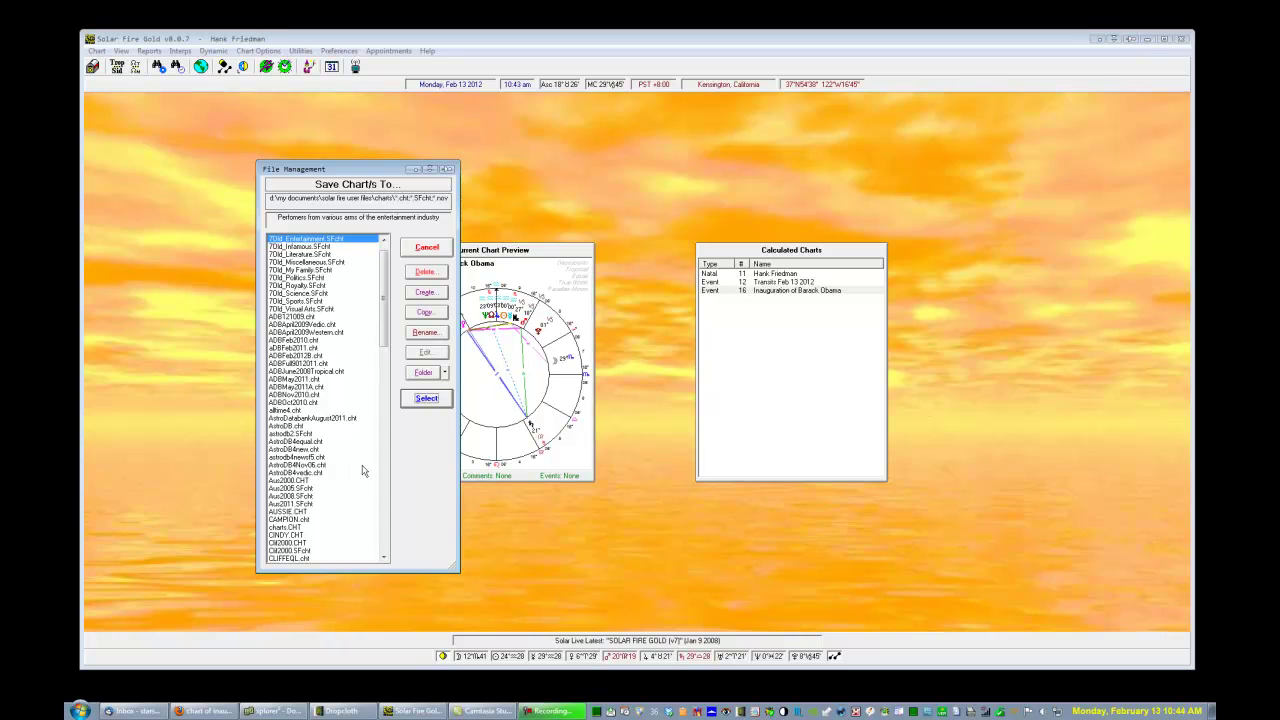
{"action": "left_click", "coordinate": [430, 247]}
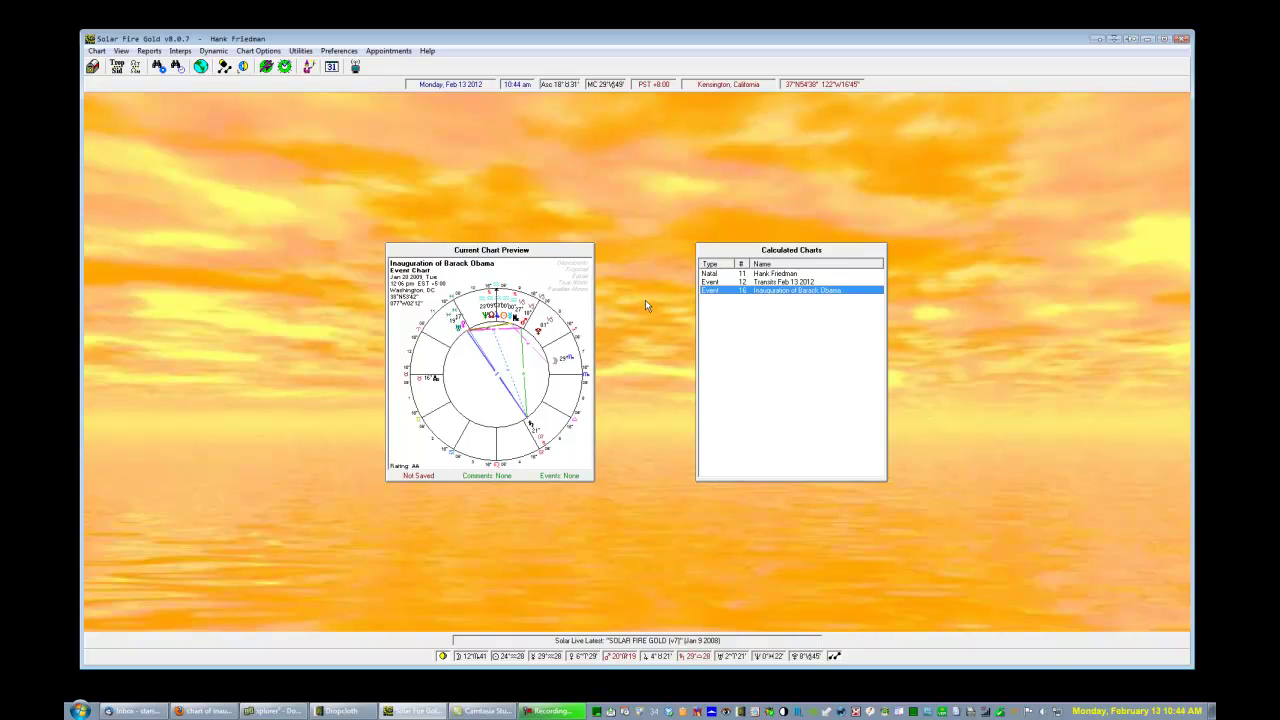
Step: Open the calculated Inauguration of Barack Obama chart as a full-size wheel
{"action": "double_click", "coordinate": [722, 292]}
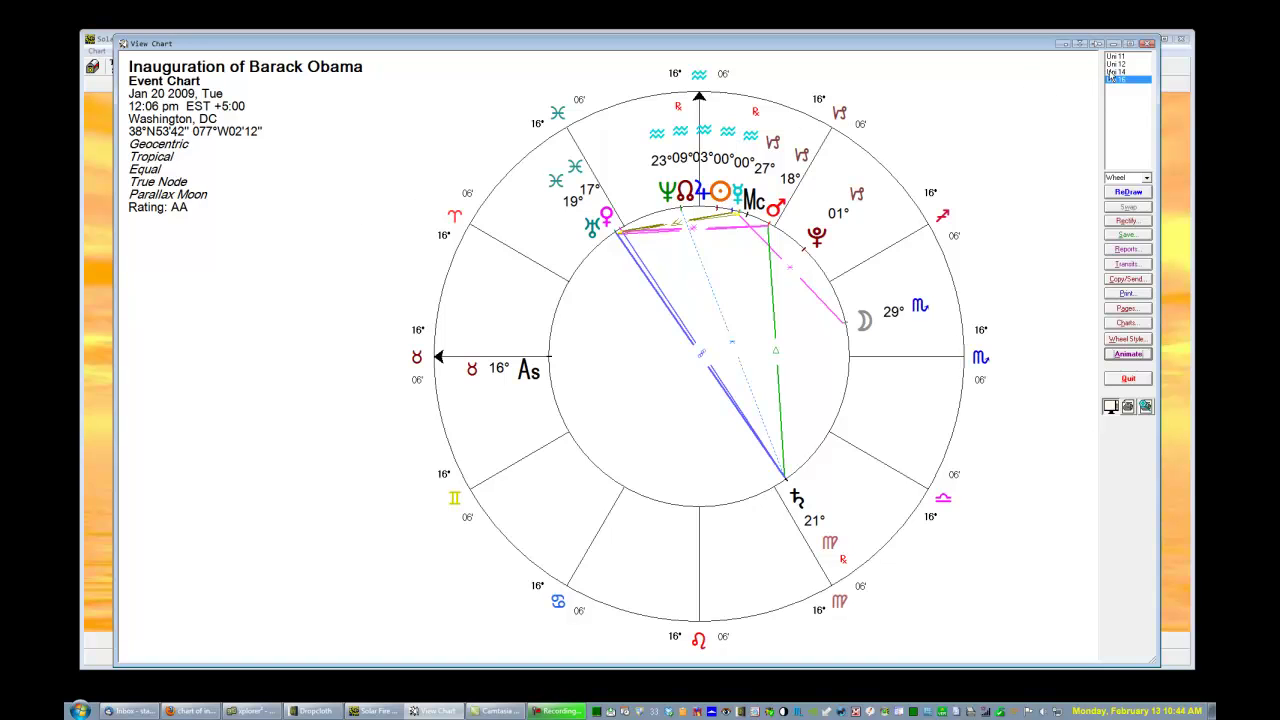
Step: Try a time step interval of 10 seconds in the expanded Rectify Assist, and close it without applying
{"action": "left_click", "coordinate": [1117, 226]}
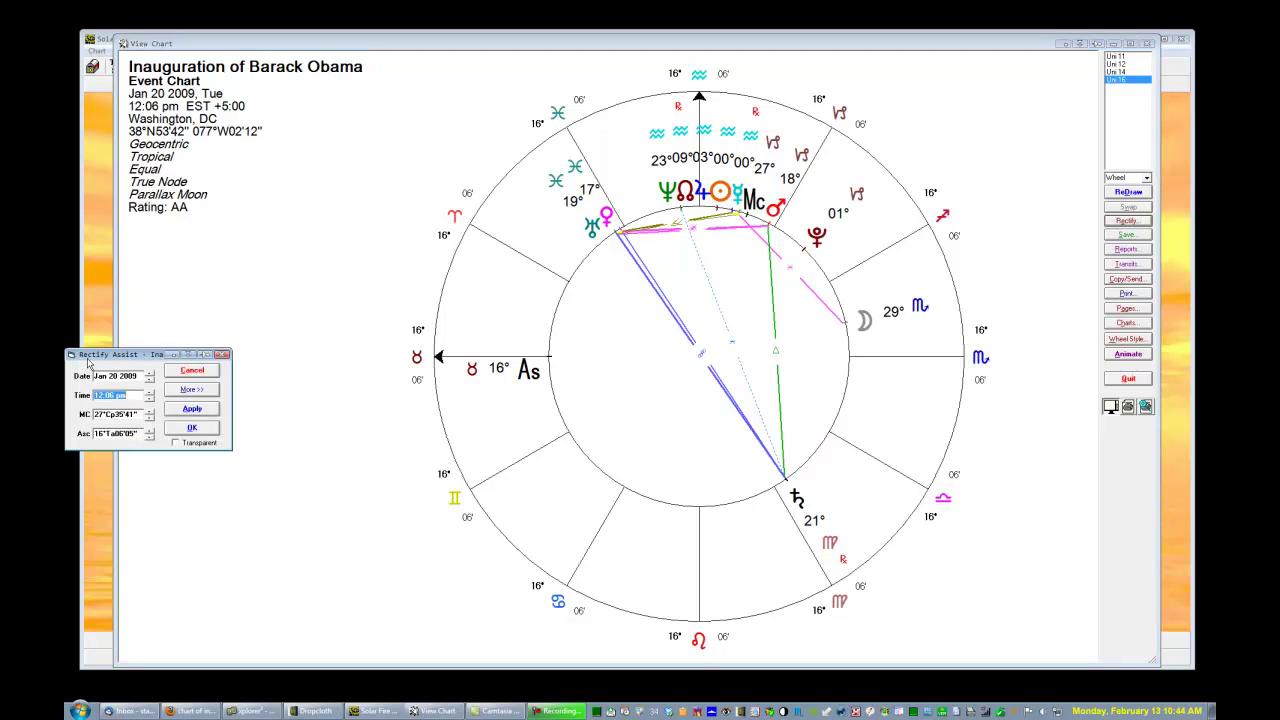
{"action": "left_click_drag", "start_coordinate": [89, 362], "coordinate": [209, 356]}
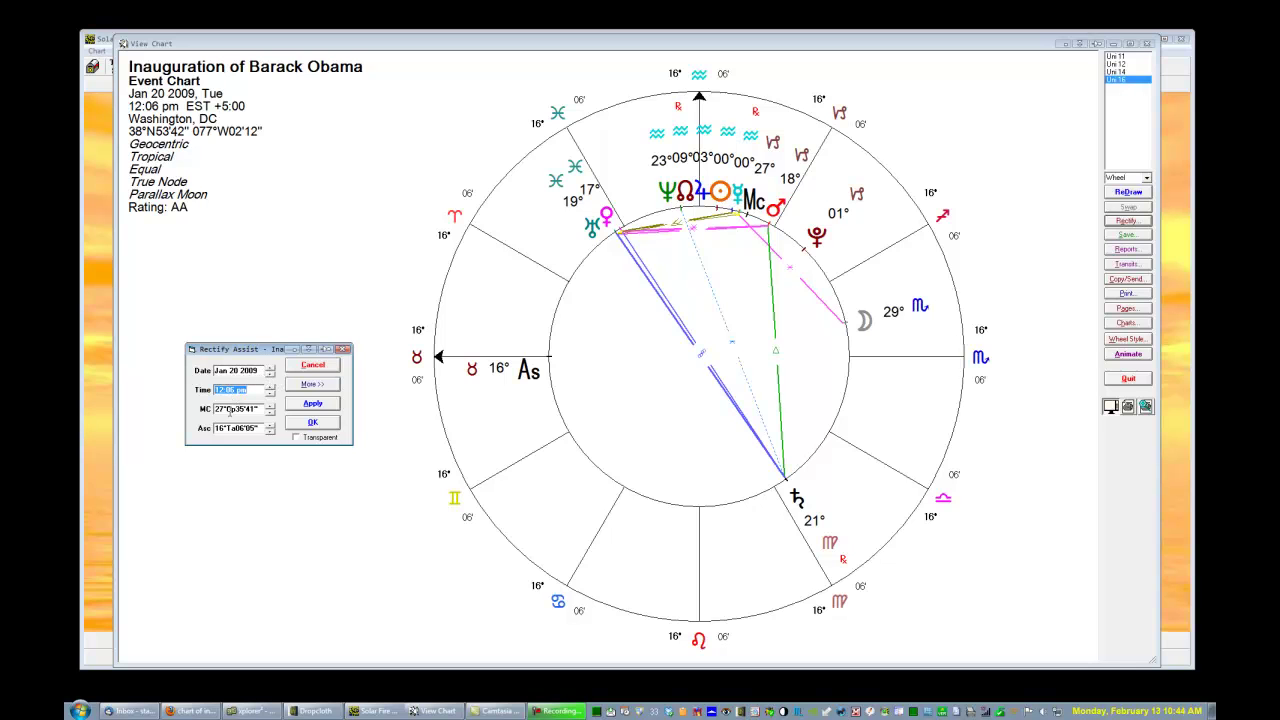
{"action": "left_click", "coordinate": [313, 384]}
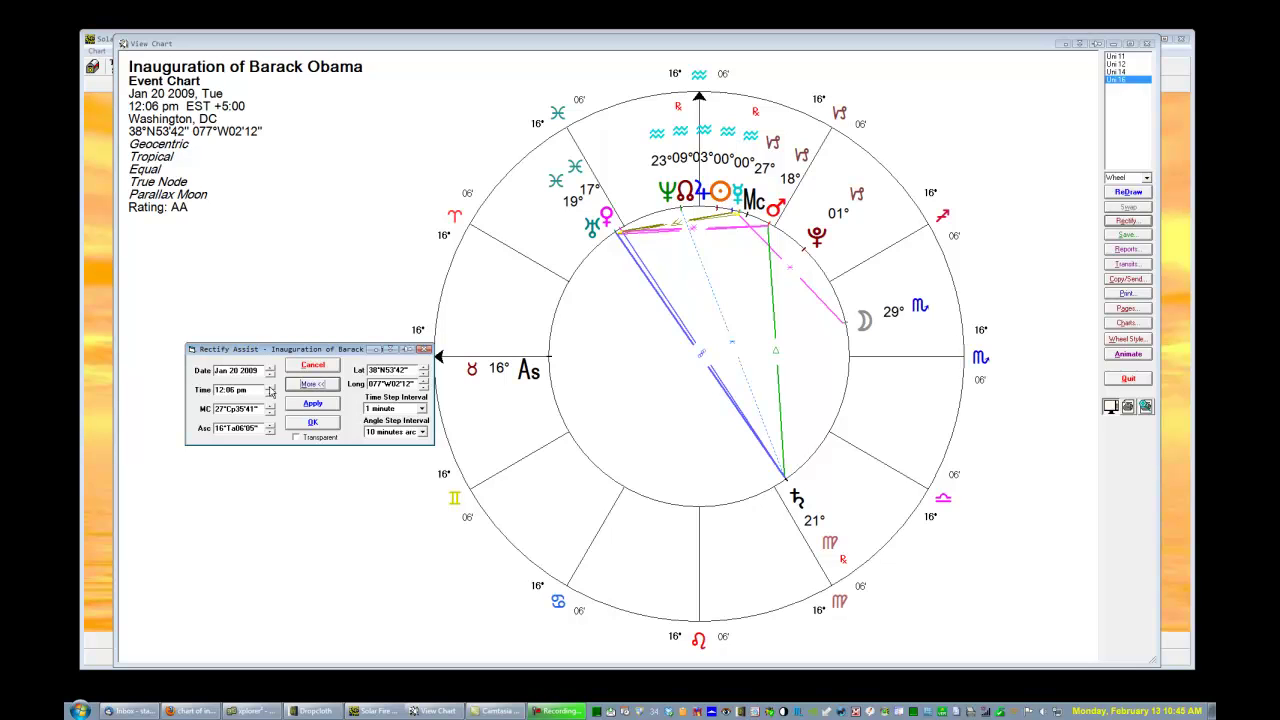
{"action": "left_click", "coordinate": [421, 409]}
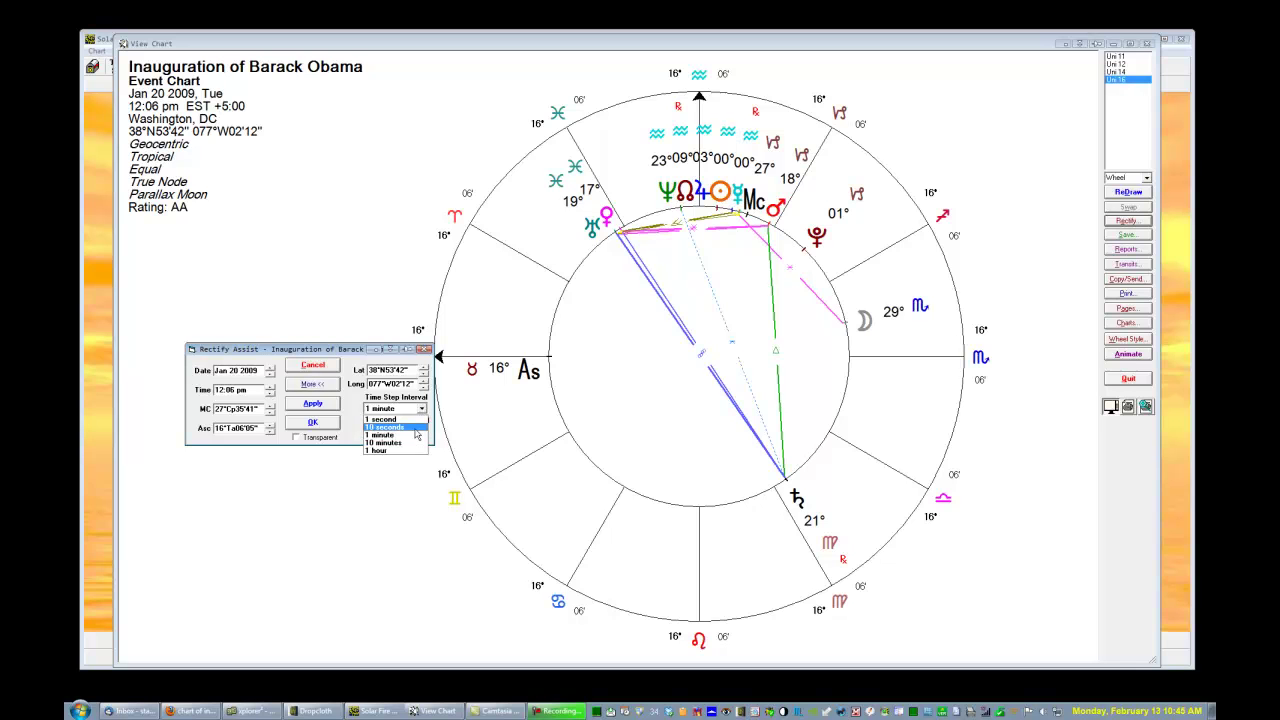
{"action": "left_click", "coordinate": [418, 427]}
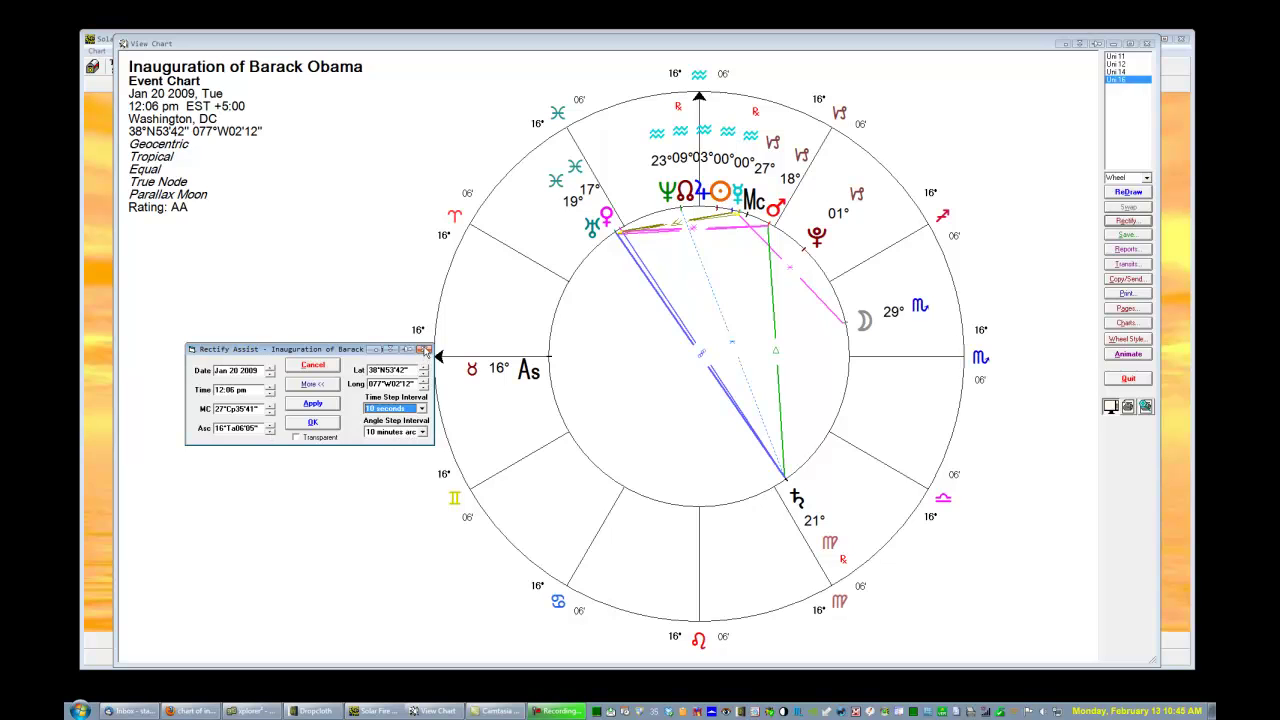
{"action": "left_click", "coordinate": [424, 349]}
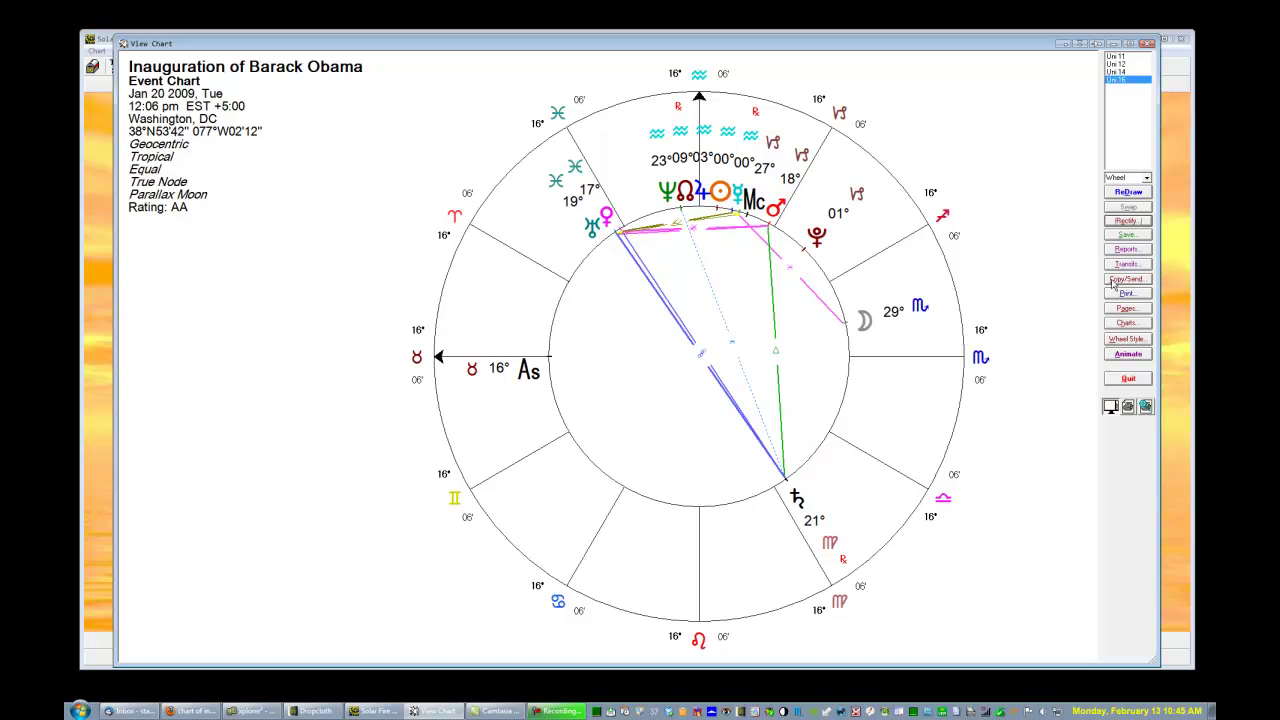
Step: View the destination and output file type options for copying or sending the chart image, and cancel
{"action": "left_click", "coordinate": [1113, 285]}
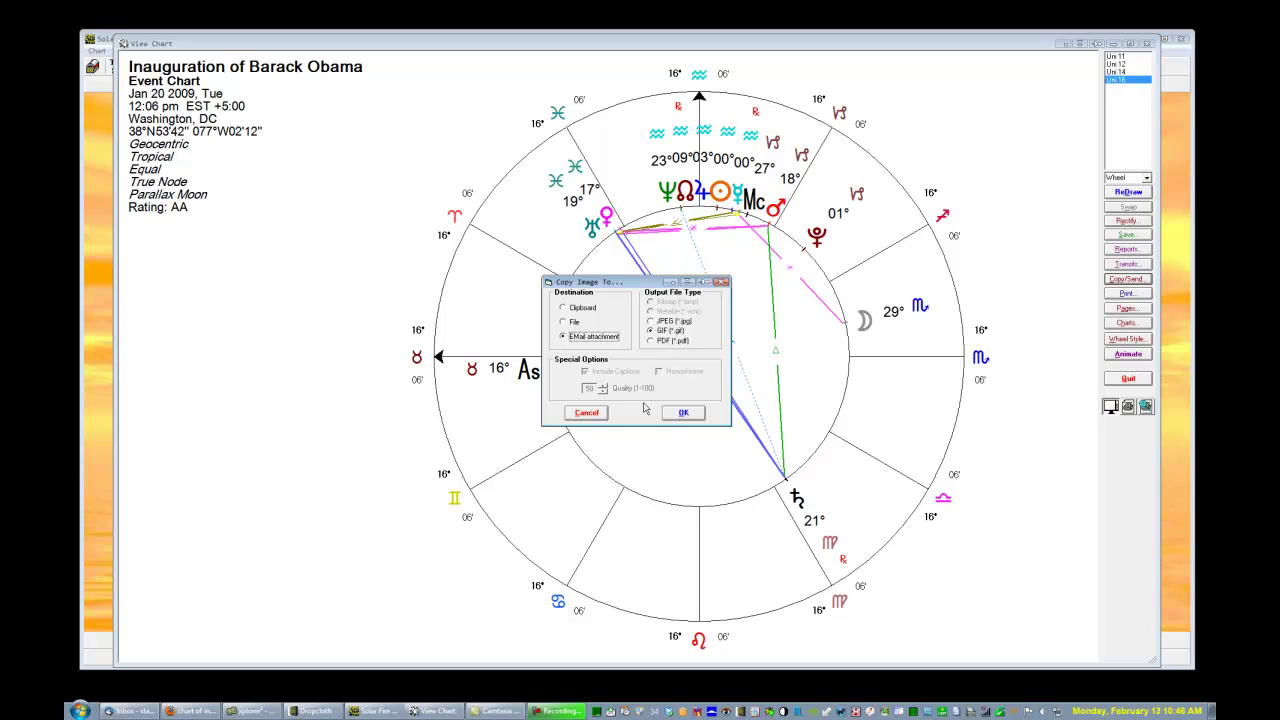
{"action": "left_click", "coordinate": [592, 413]}
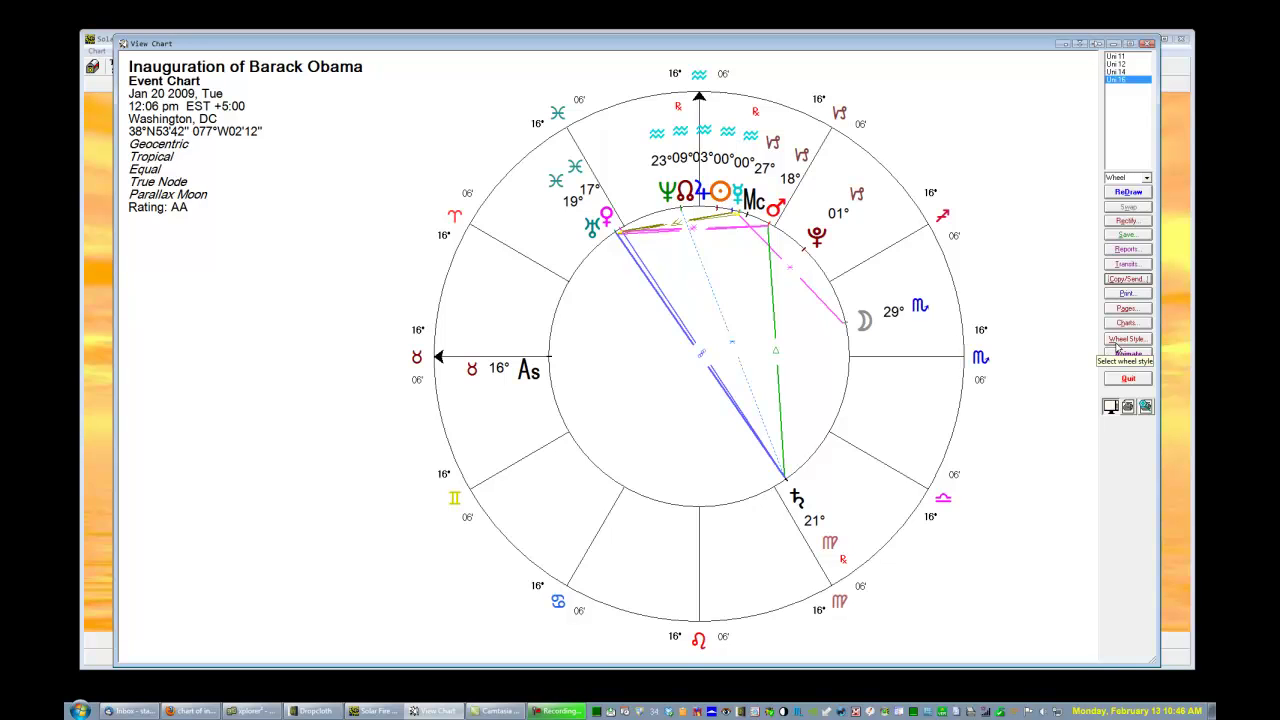
Step: Preview the inauguration chart on the Blue Opal and Dreamscape 1 pages of the Chart Art topic
{"action": "left_click", "coordinate": [1116, 310]}
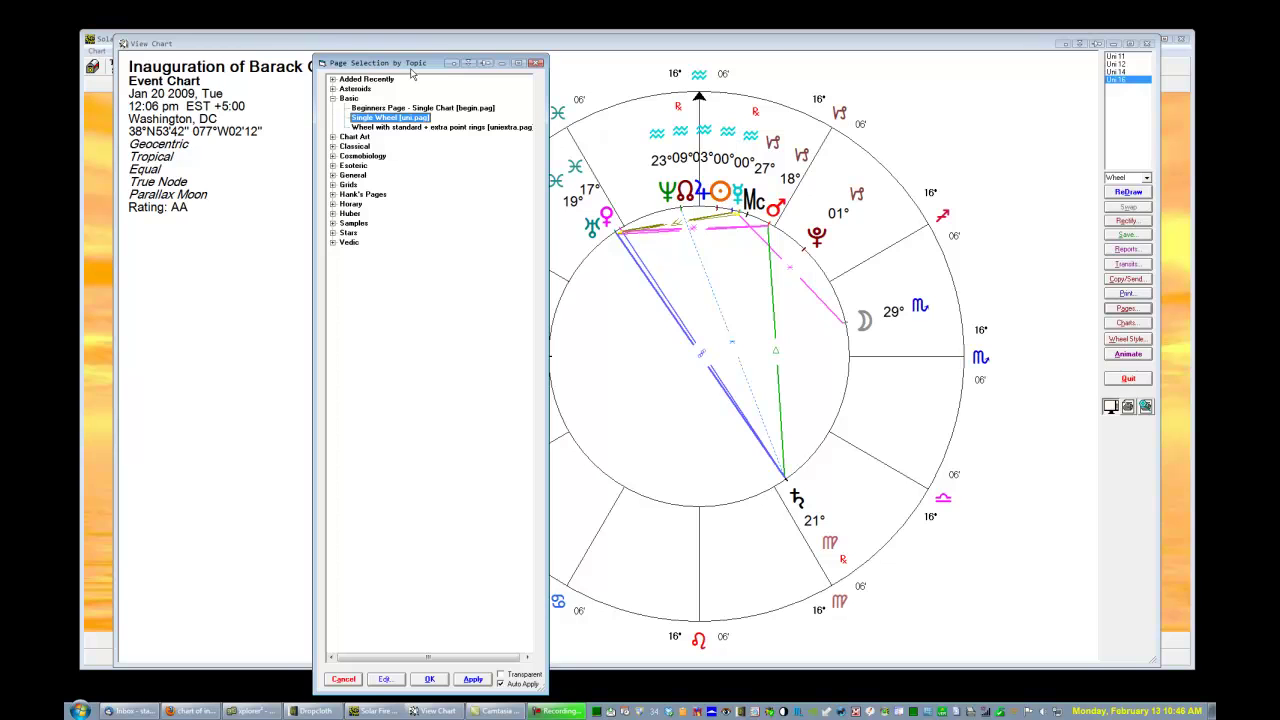
{"action": "left_click", "coordinate": [332, 138]}
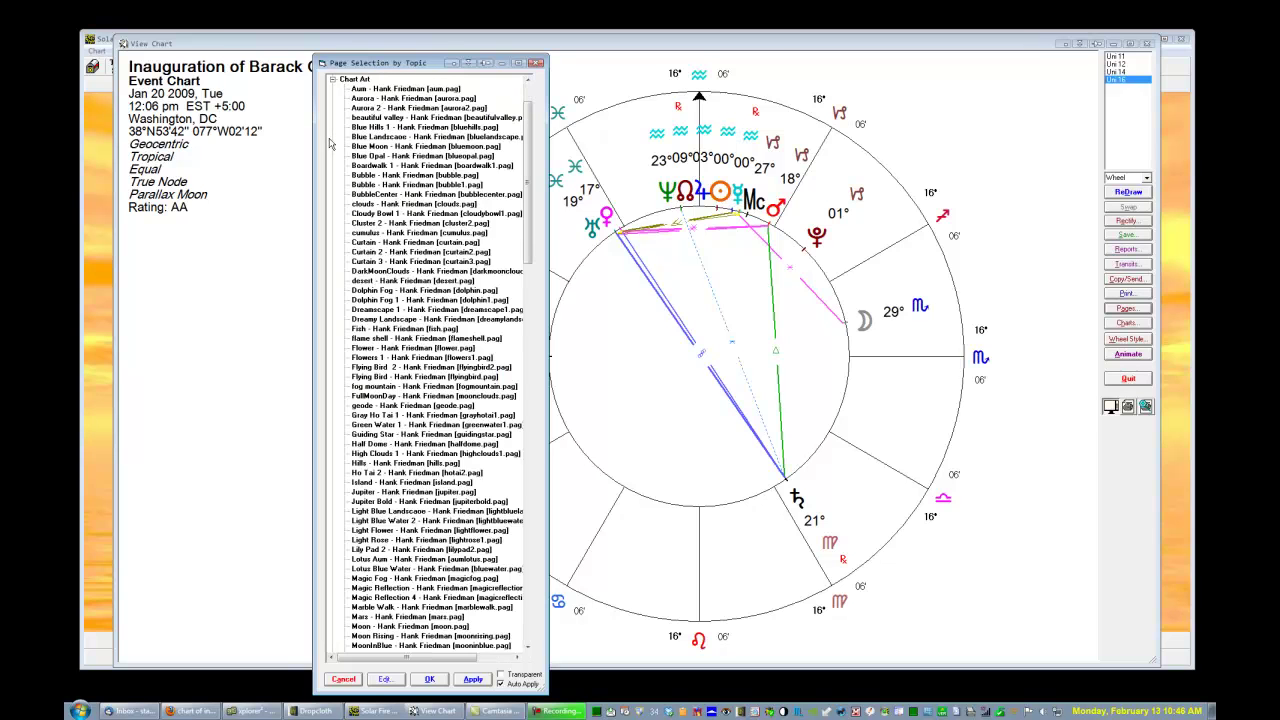
{"action": "left_click", "coordinate": [355, 157]}
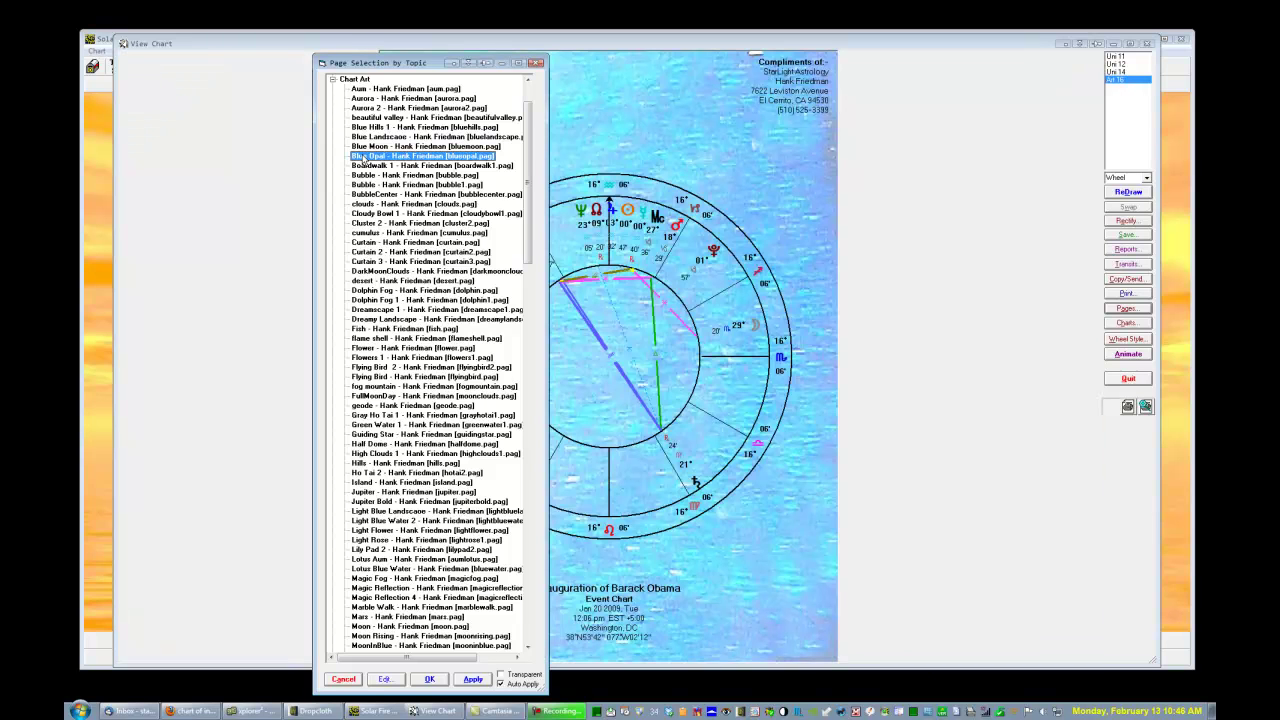
{"action": "left_click", "coordinate": [405, 309]}
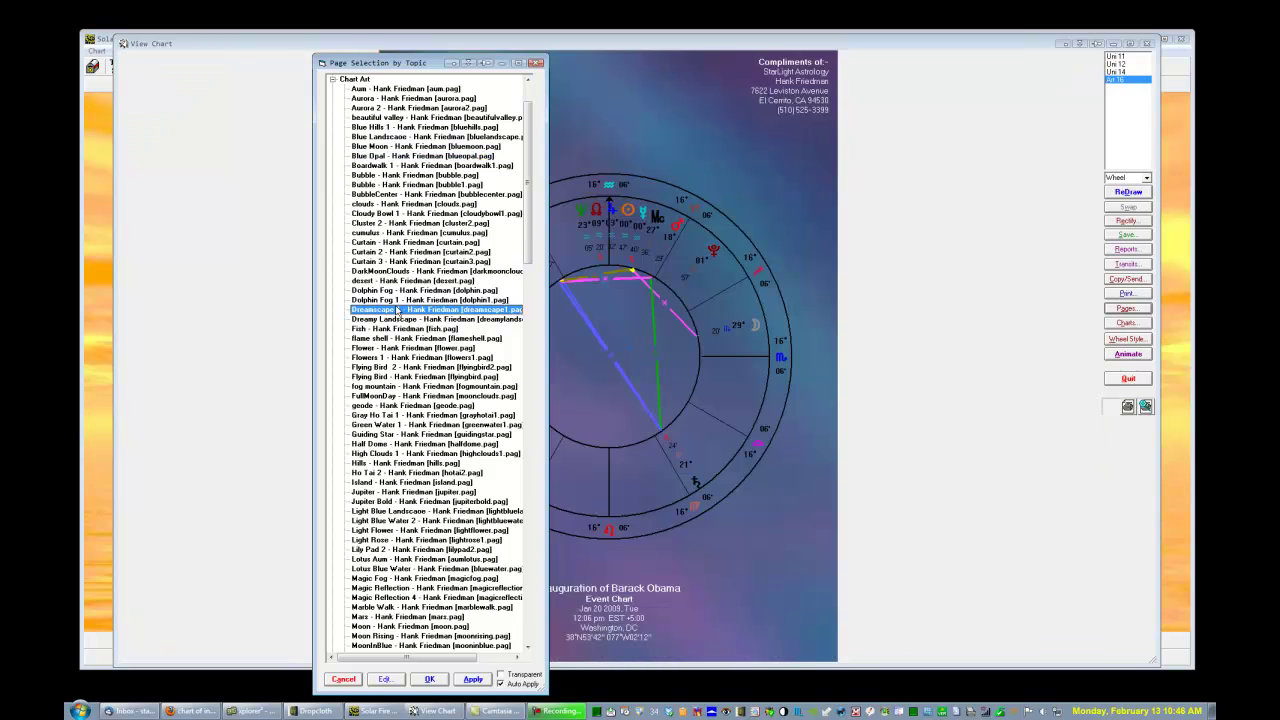
Step: Compare the three Basic page layouts and apply Beginners Page - Single Chart to the inauguration chart
{"action": "left_click", "coordinate": [332, 79]}
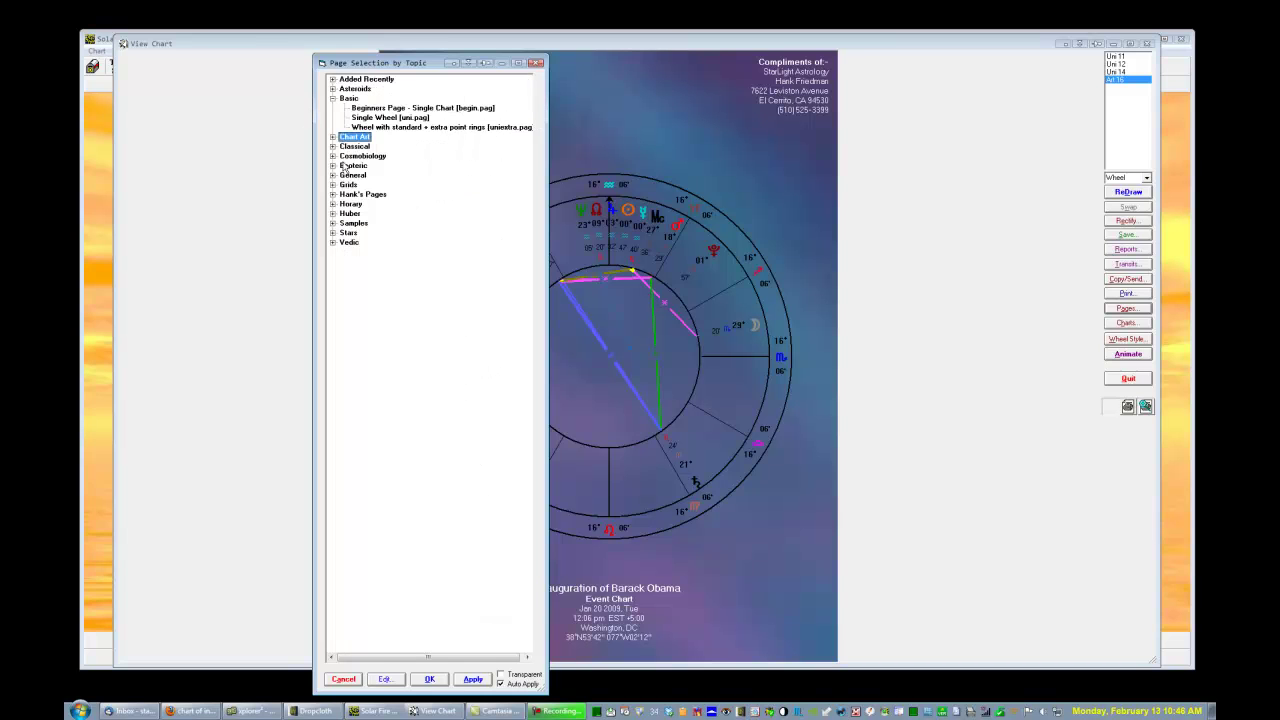
{"action": "left_click", "coordinate": [366, 109]}
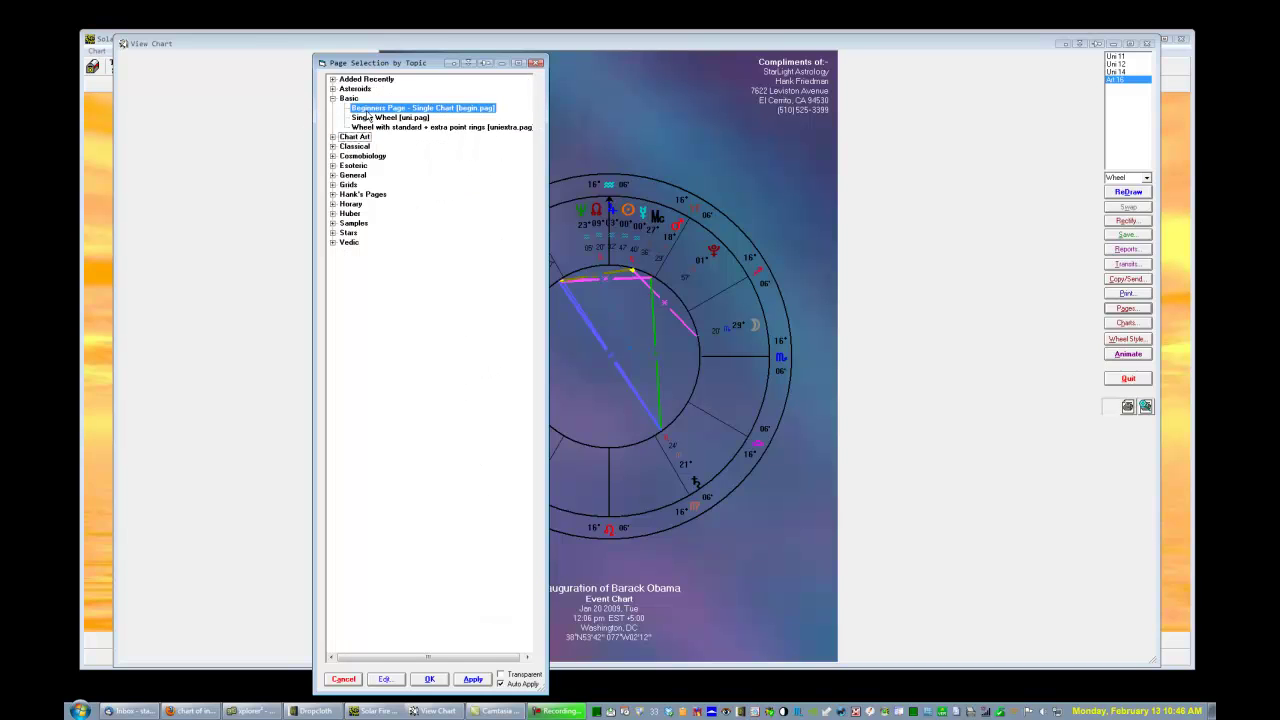
{"action": "left_click", "coordinate": [370, 118]}
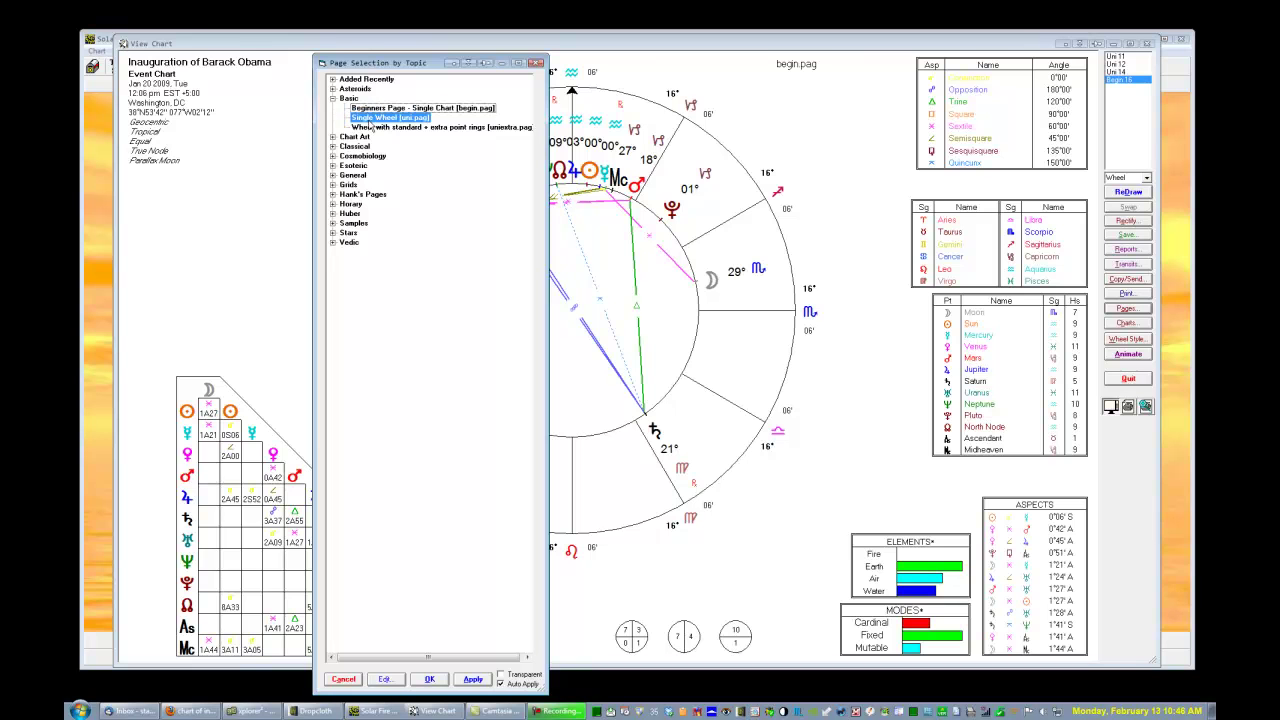
{"action": "left_click", "coordinate": [376, 128]}
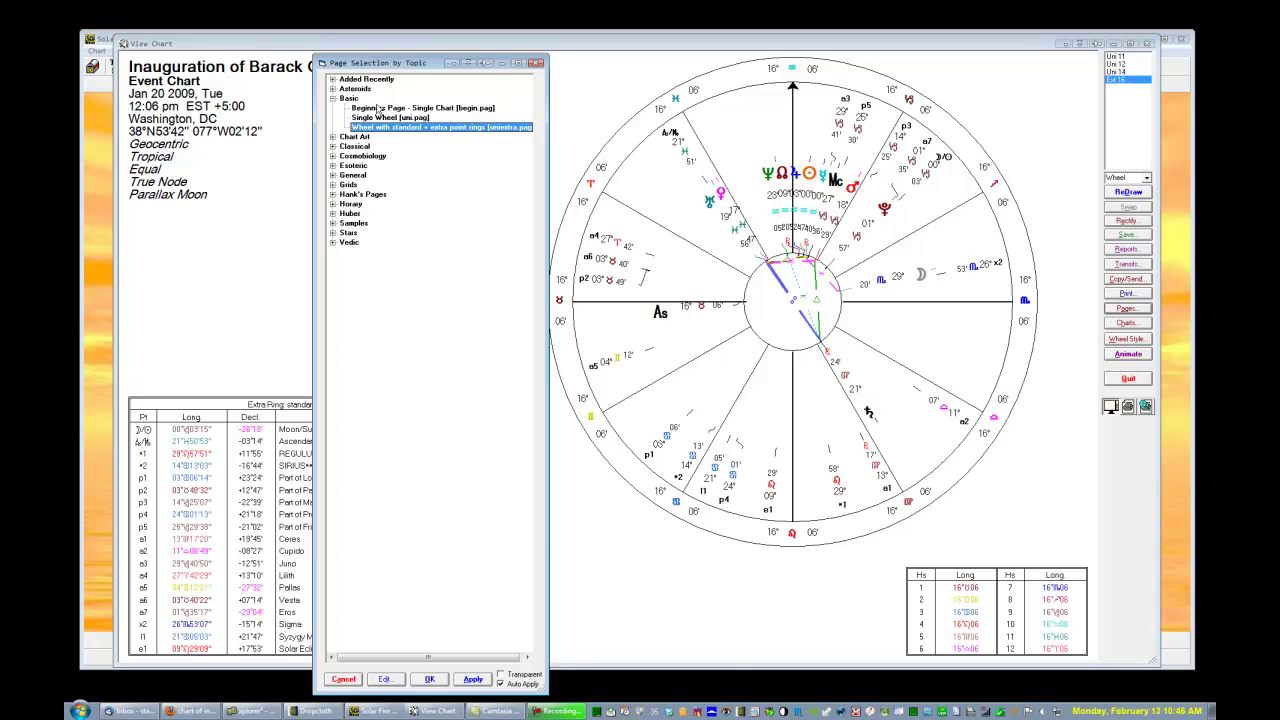
{"action": "left_click", "coordinate": [378, 108]}
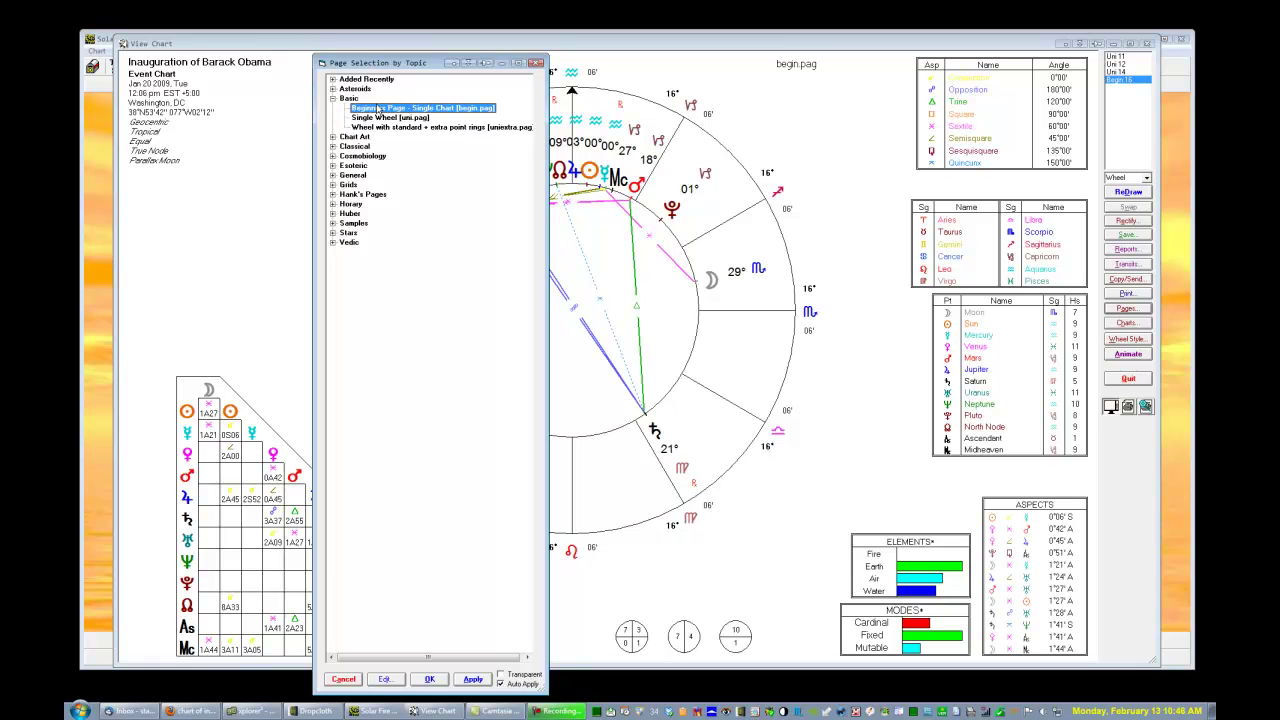
{"action": "left_click", "coordinate": [430, 679]}
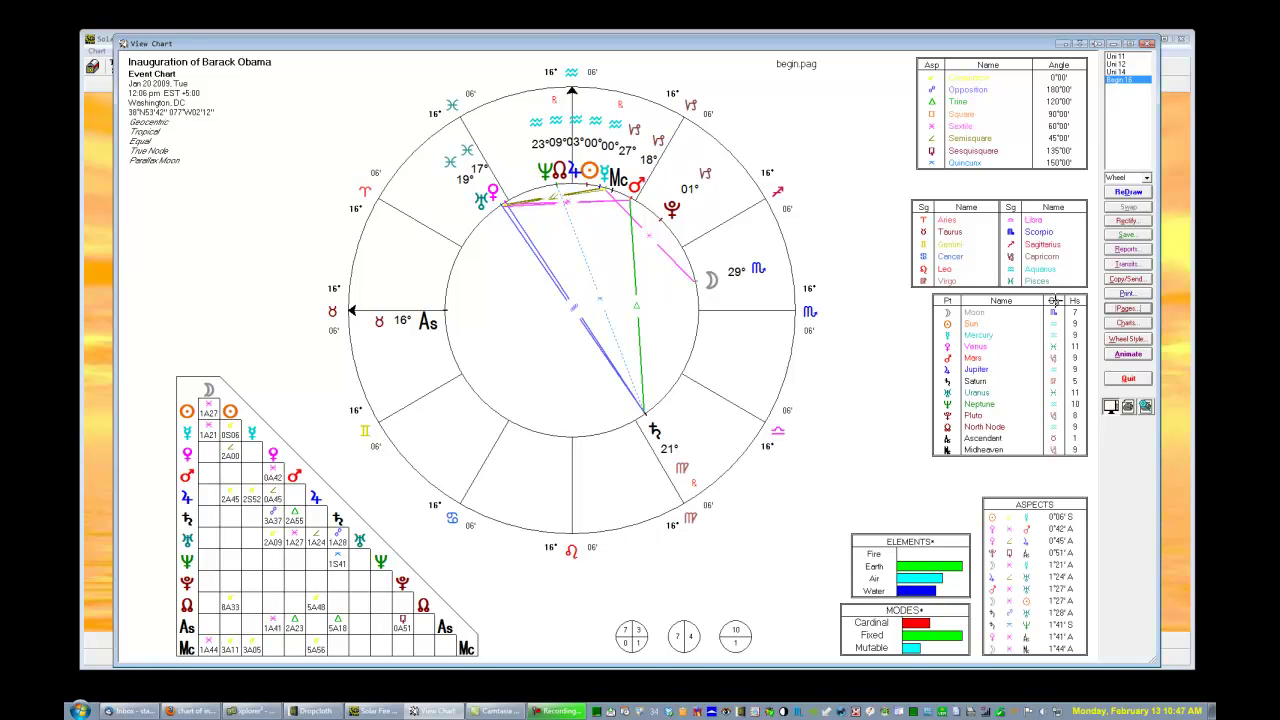
Step: Preview the Aspects1, Aspects2 and Astroradionic designs from the start of the wheel style list
{"action": "left_click", "coordinate": [1122, 340]}
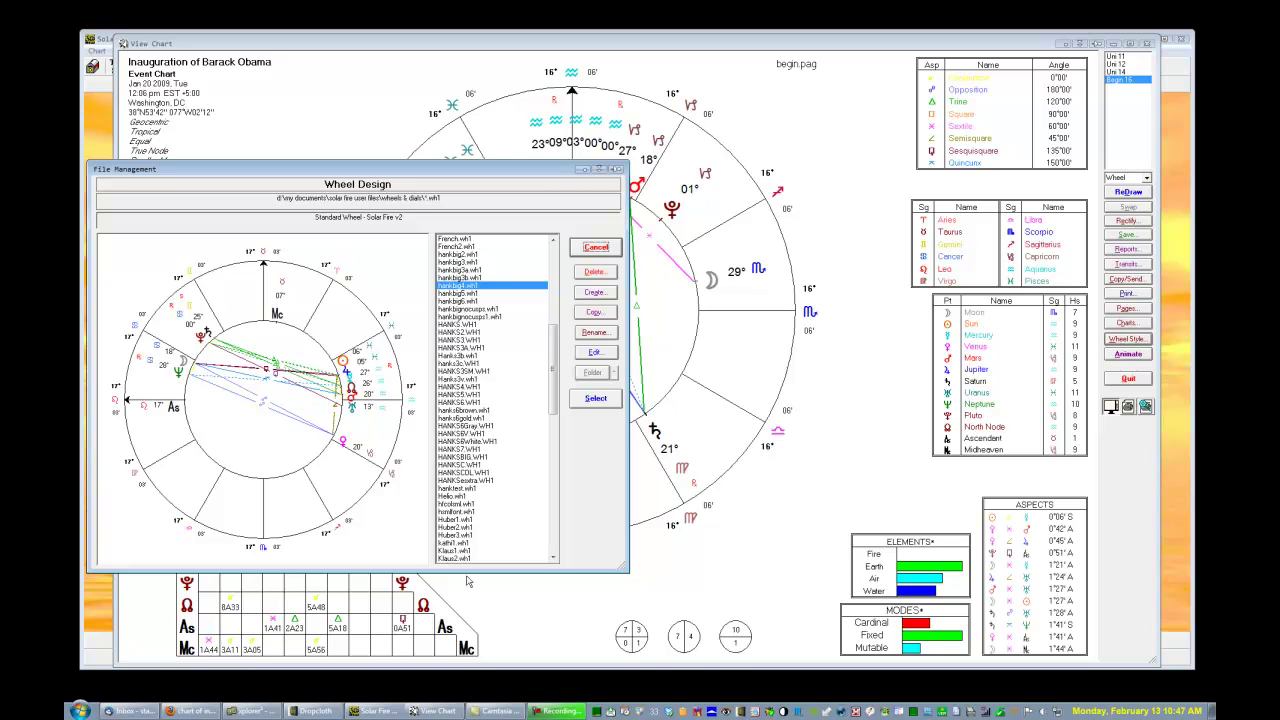
{"action": "left_click_drag", "start_coordinate": [555, 342], "coordinate": [567, 264]}
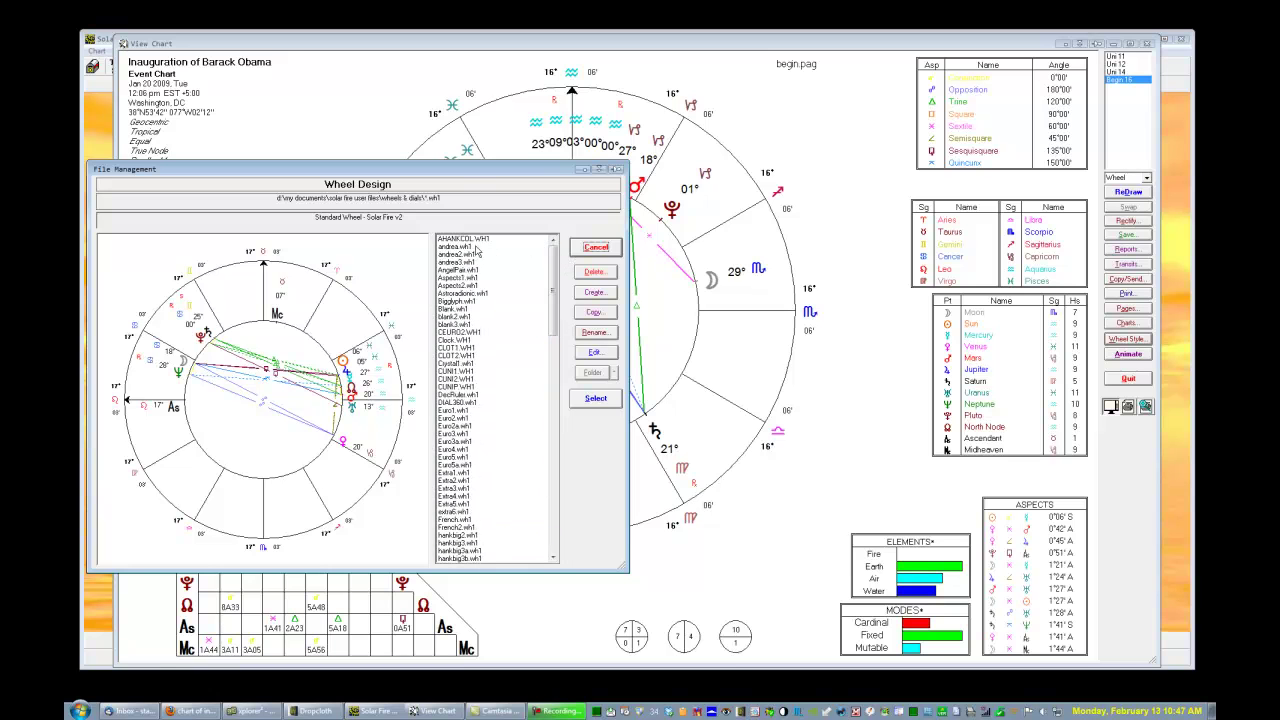
{"action": "left_click", "coordinate": [474, 279]}
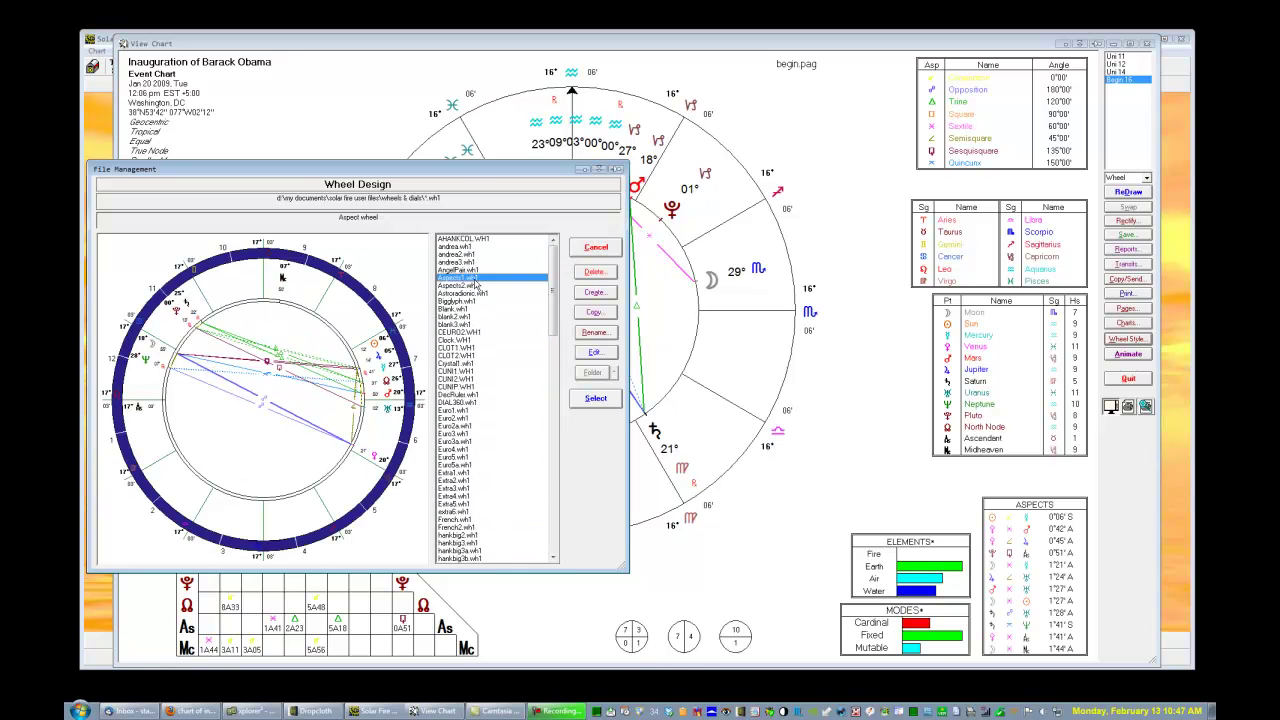
{"action": "left_click", "coordinate": [479, 287]}
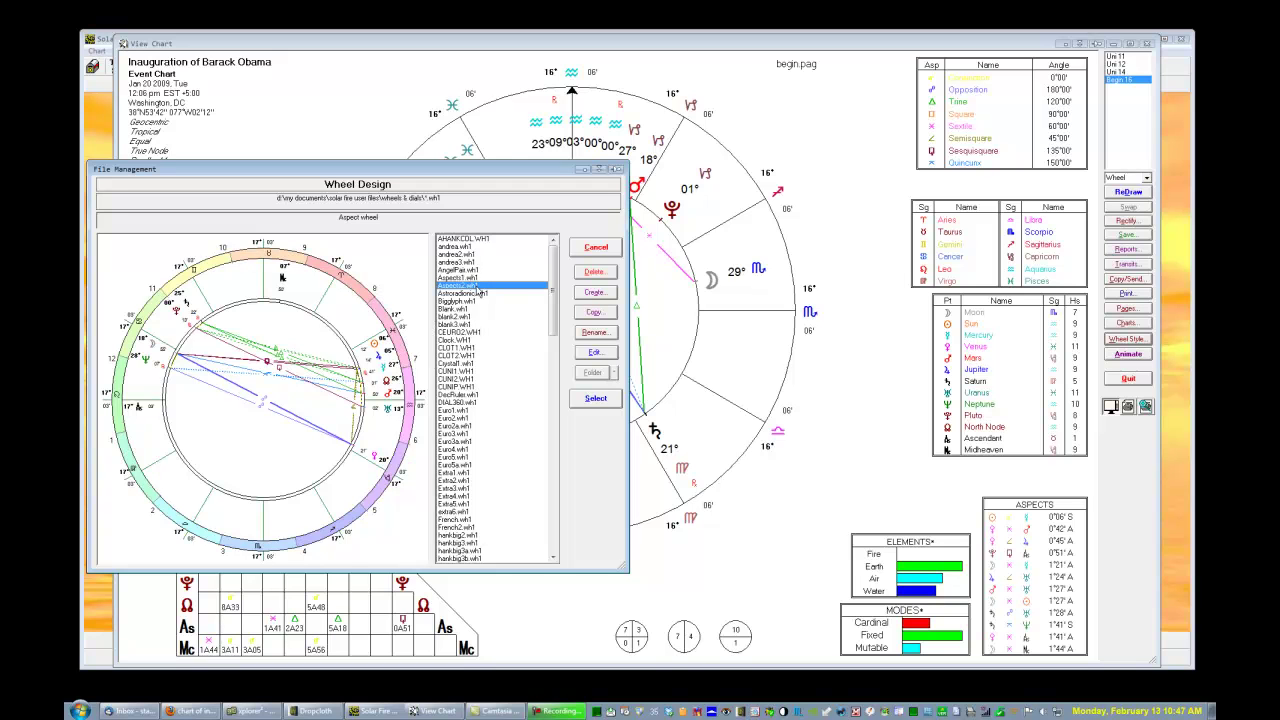
{"action": "left_click", "coordinate": [481, 293]}
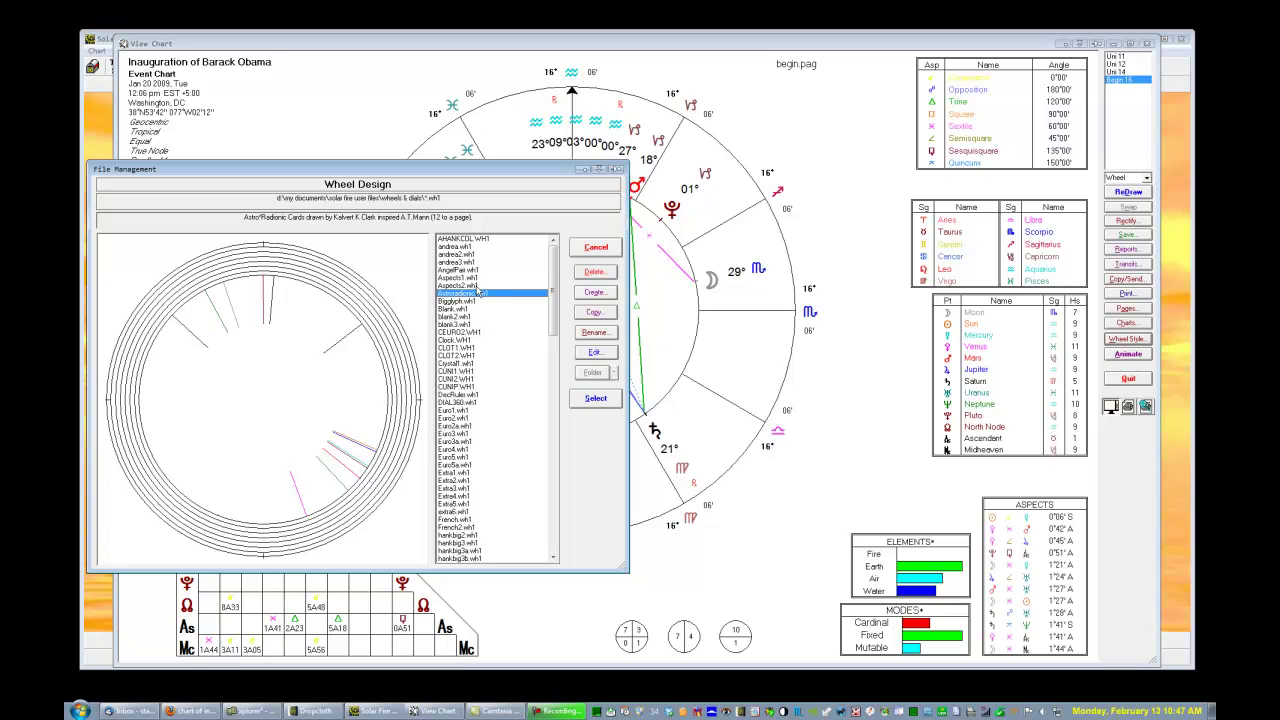
Step: Browse the wheel designs one by one through the blank and lotus wheels to the 360-degree Cosmo Dial, and cancel without selecting any
{"action": "key", "text": "Down"}
{"action": "key", "text": "Down"}
{"action": "key", "text": "Down"}
{"action": "key", "text": "Down"}
{"action": "key", "text": "Down"}
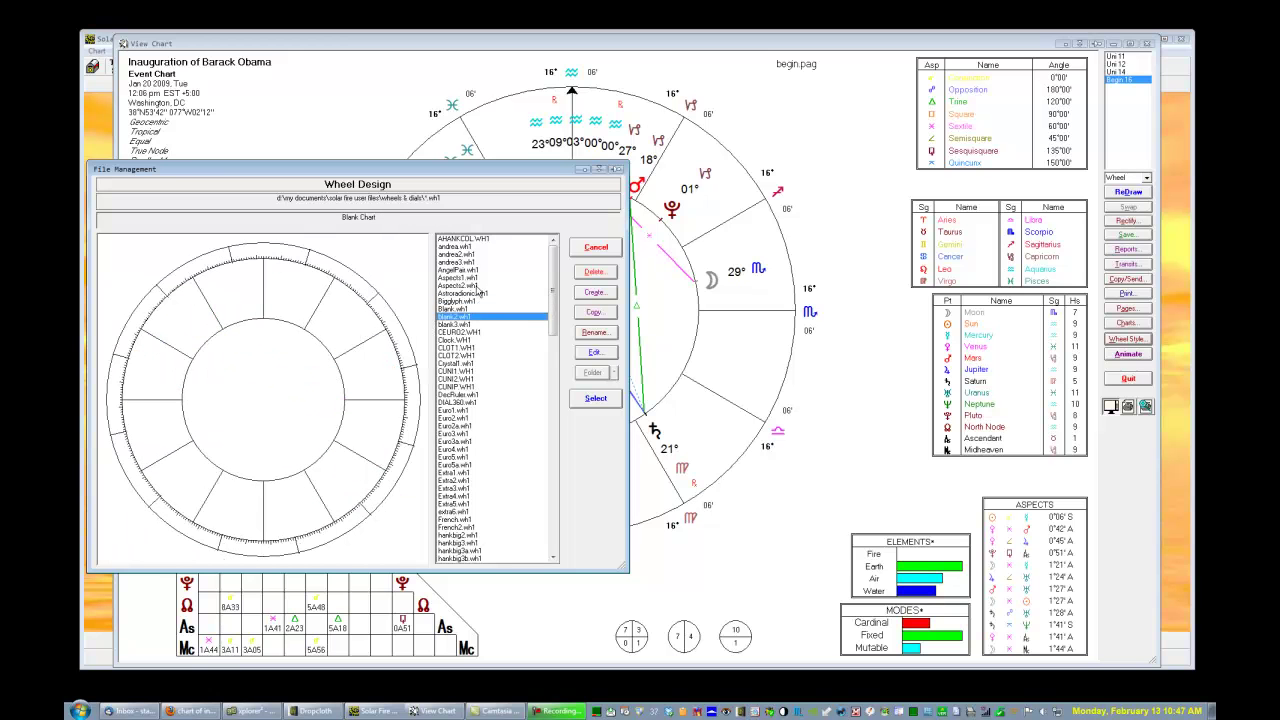
{"action": "key", "text": "Down"}
{"action": "key", "text": "Down"}
{"action": "key", "text": "Down"}
{"action": "key", "text": "Down"}
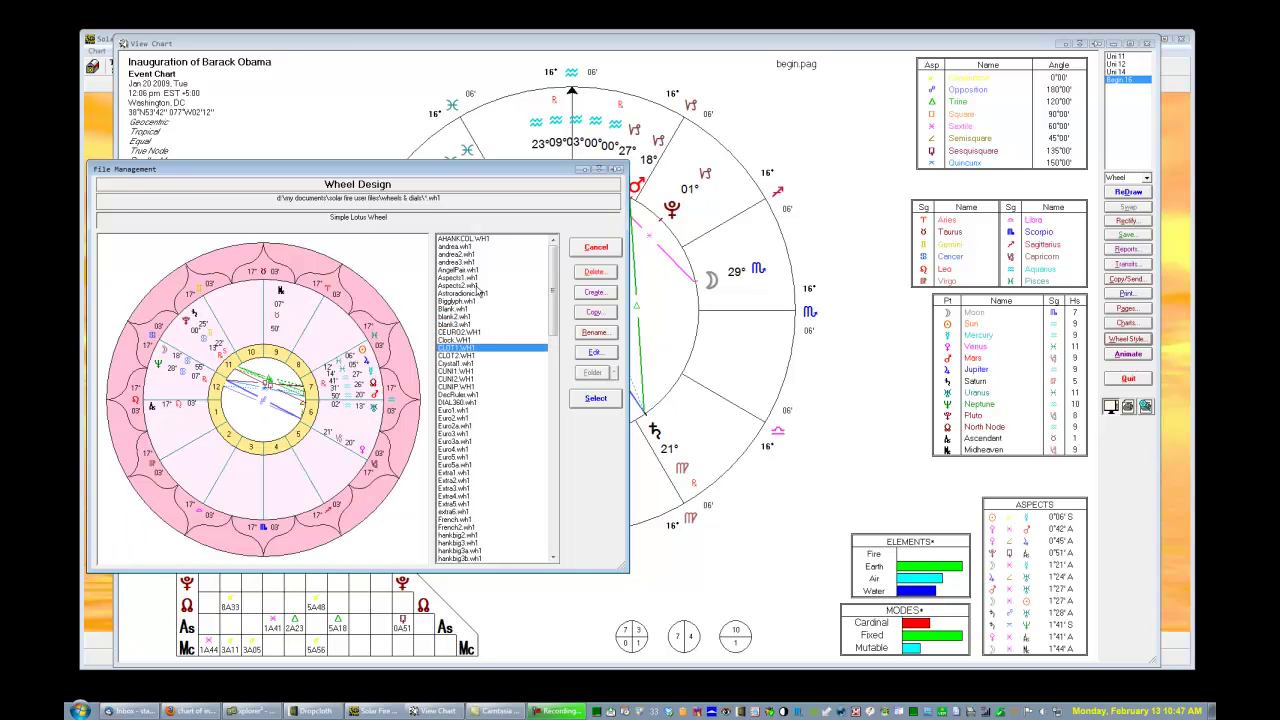
{"action": "key", "text": "Down"}
{"action": "key", "text": "Down"}
{"action": "key", "text": "Down"}
{"action": "key", "text": "Down"}
{"action": "key", "text": "Down"}
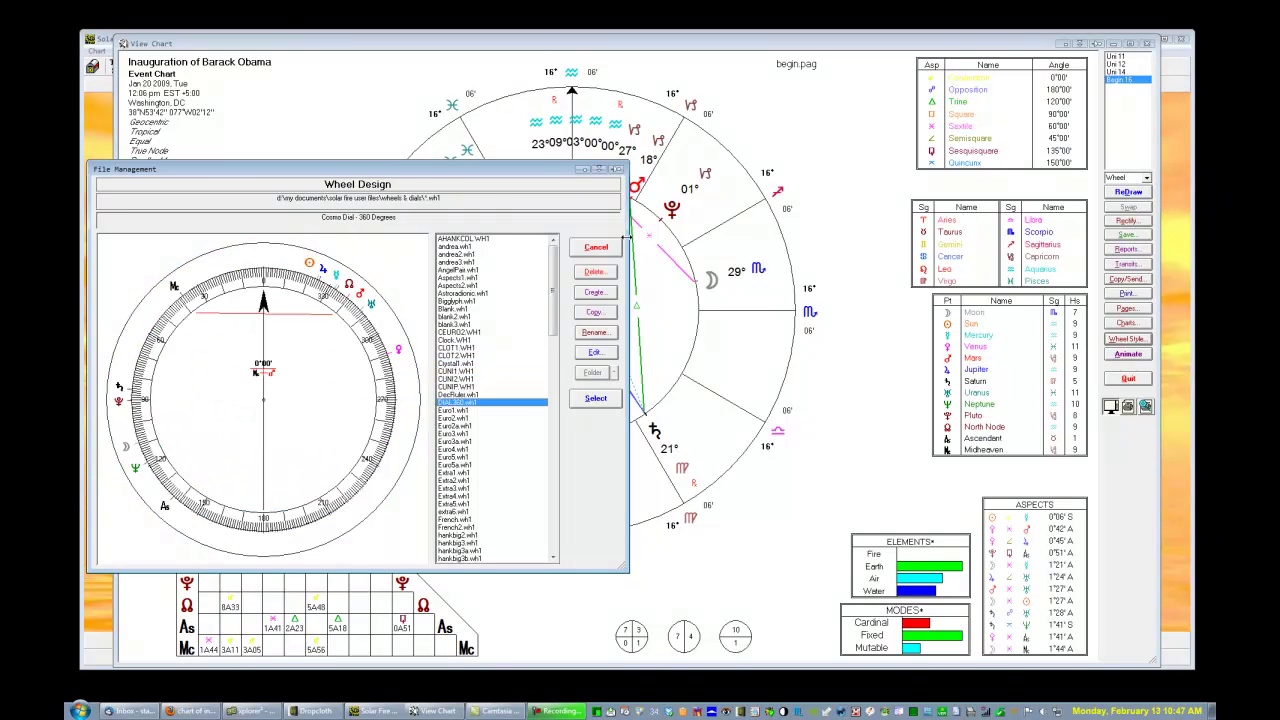
{"action": "left_click", "coordinate": [606, 250]}
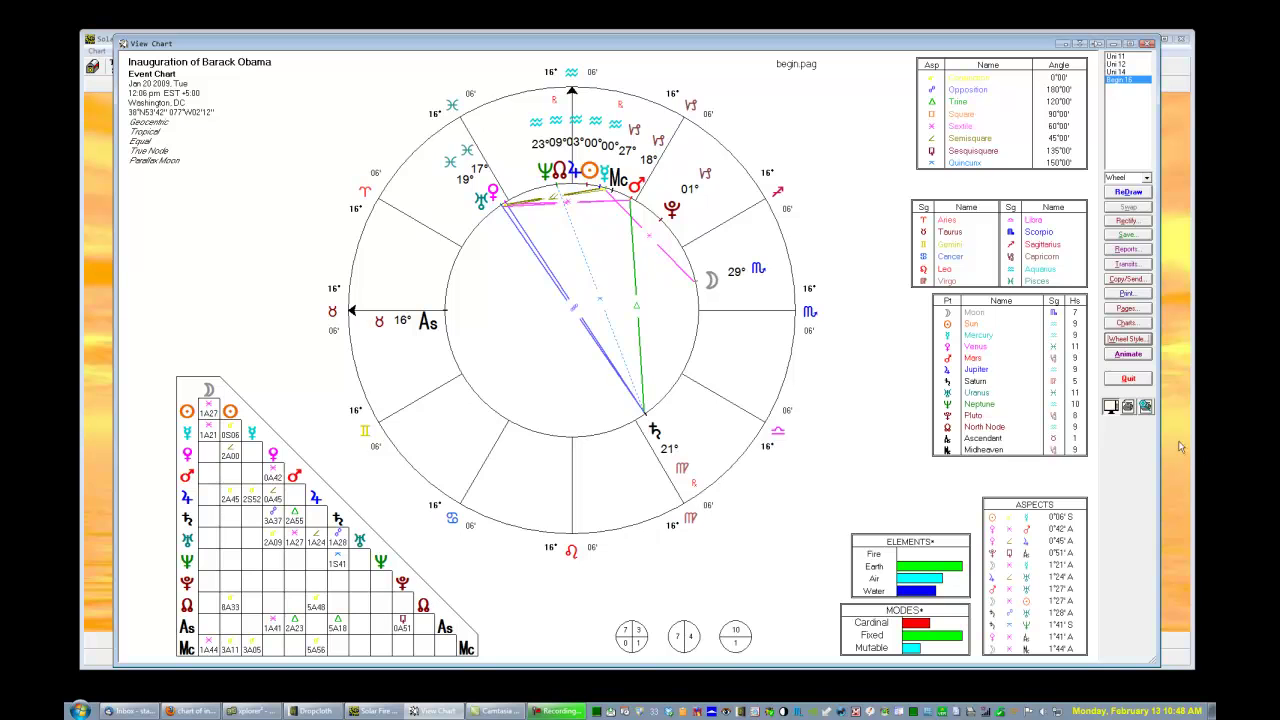
Step: Compare the printed-page and screen layouts of the inauguration chart, and close the chart view
{"action": "left_click", "coordinate": [1128, 407]}
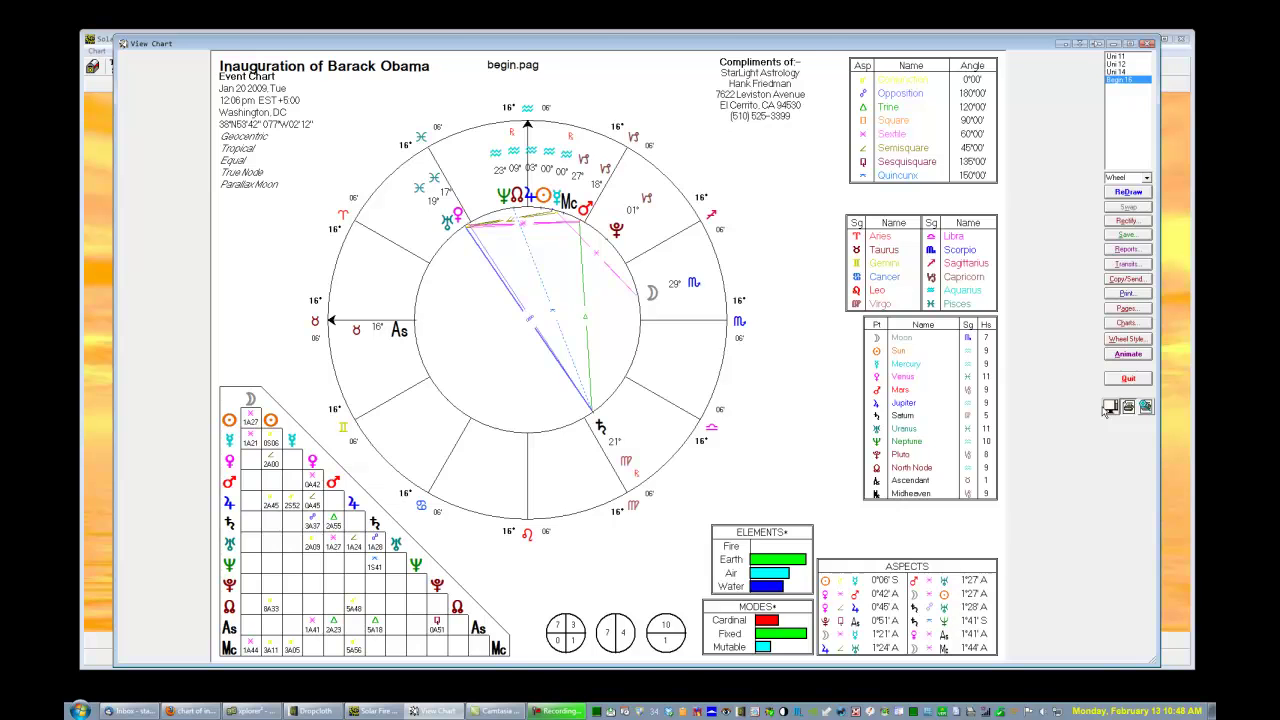
{"action": "left_click", "coordinate": [1110, 407]}
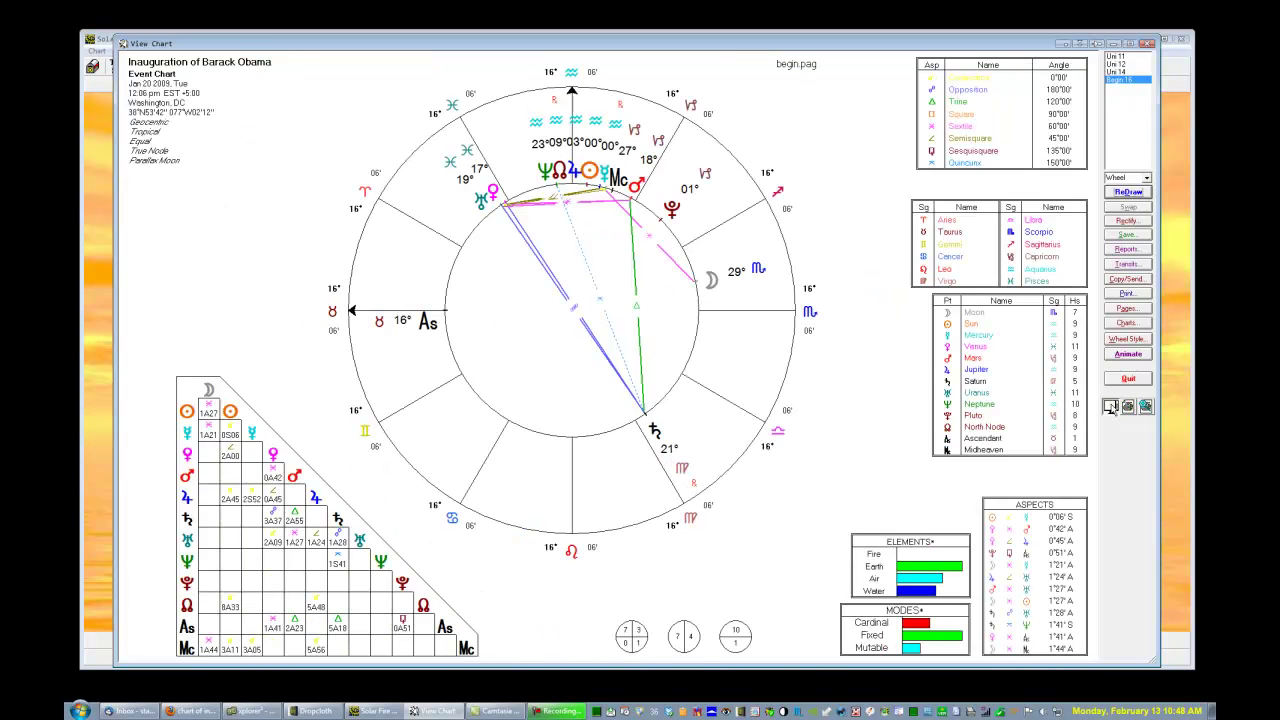
{"action": "left_click", "coordinate": [1128, 407]}
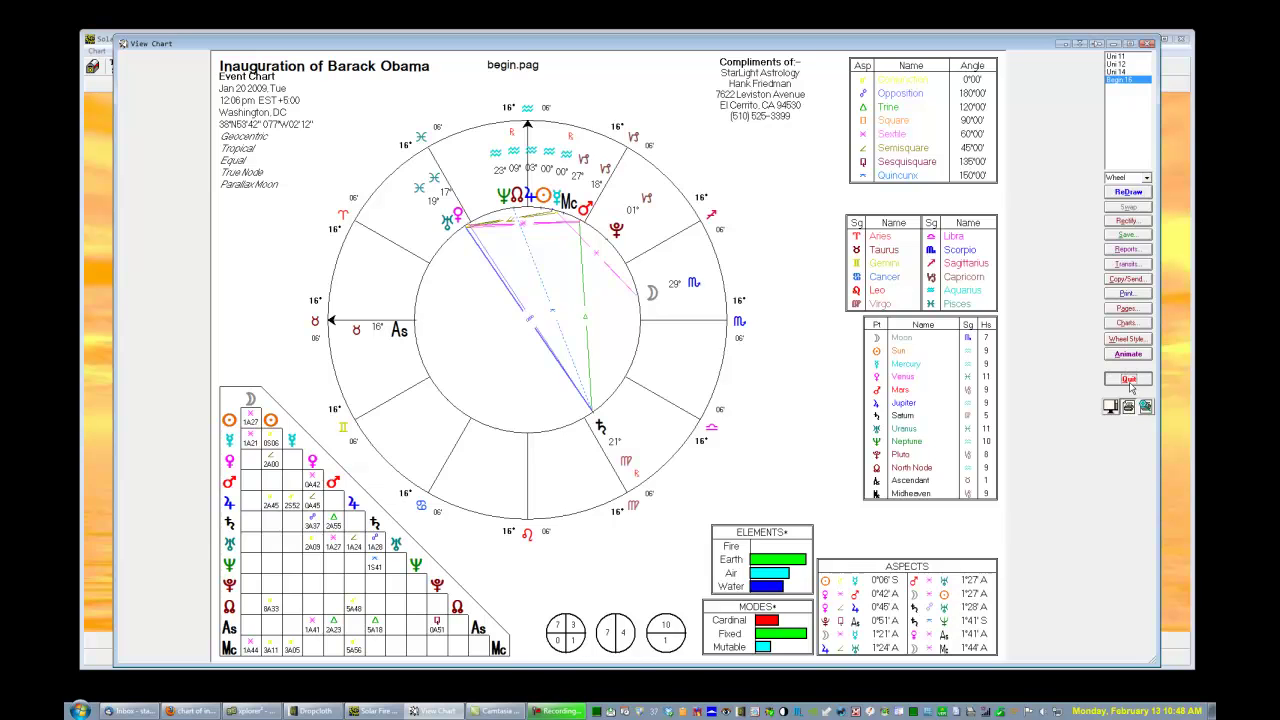
{"action": "left_click", "coordinate": [1129, 380]}
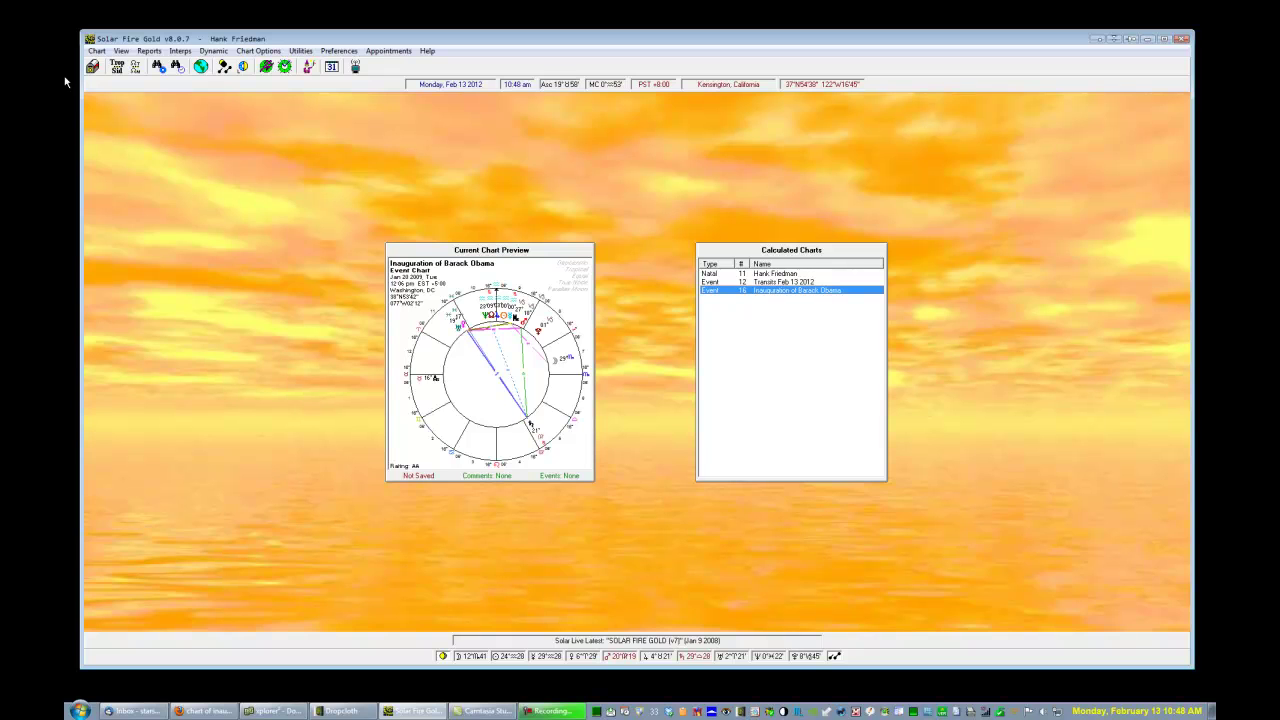
Step: Look at the chart types offered for transits, progressions and directions and for returns and ingresses, quitting both without generating a chart
{"action": "left_click", "coordinate": [94, 51]}
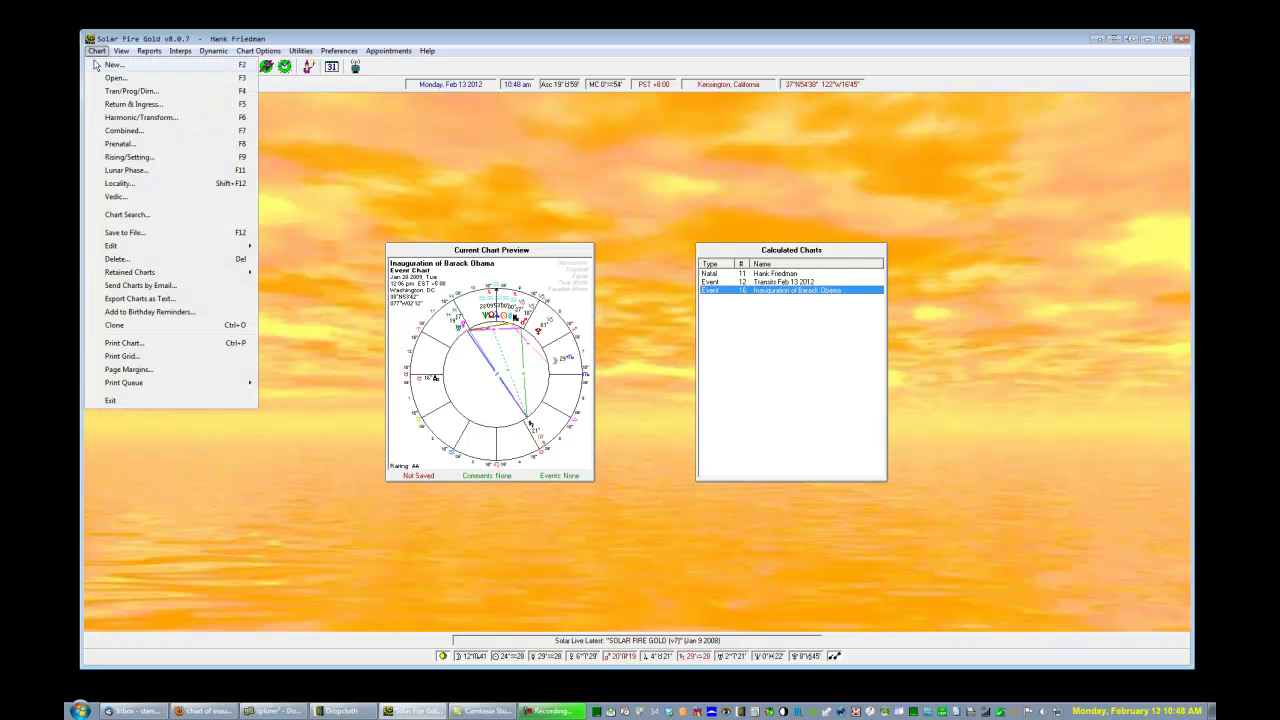
{"action": "left_click", "coordinate": [140, 91]}
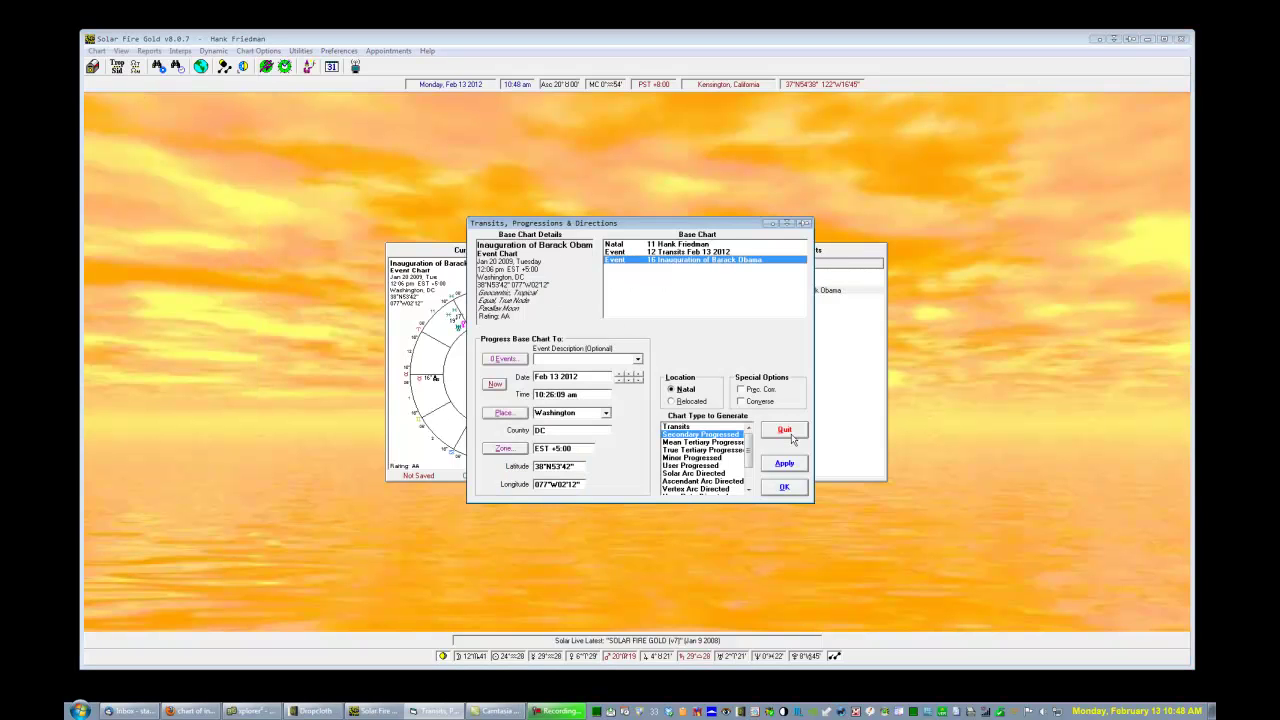
{"action": "left_click", "coordinate": [789, 433]}
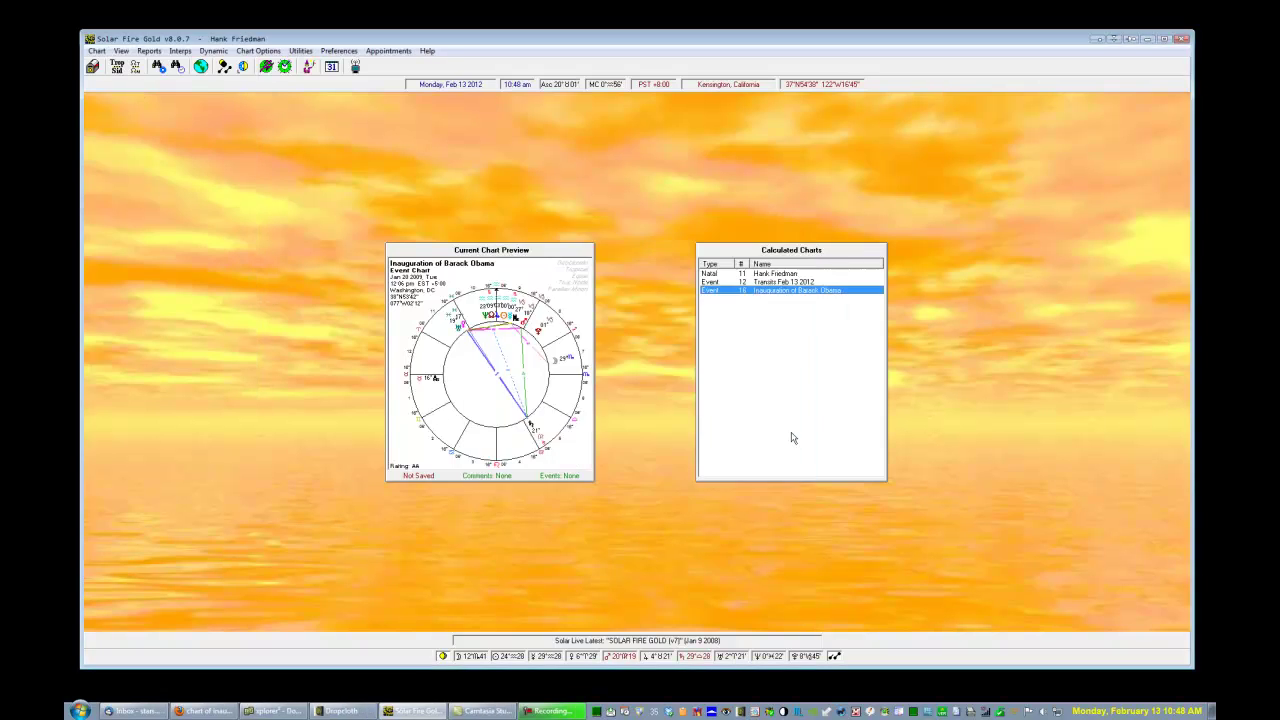
{"action": "left_click", "coordinate": [97, 50]}
{"action": "left_click", "coordinate": [121, 105]}
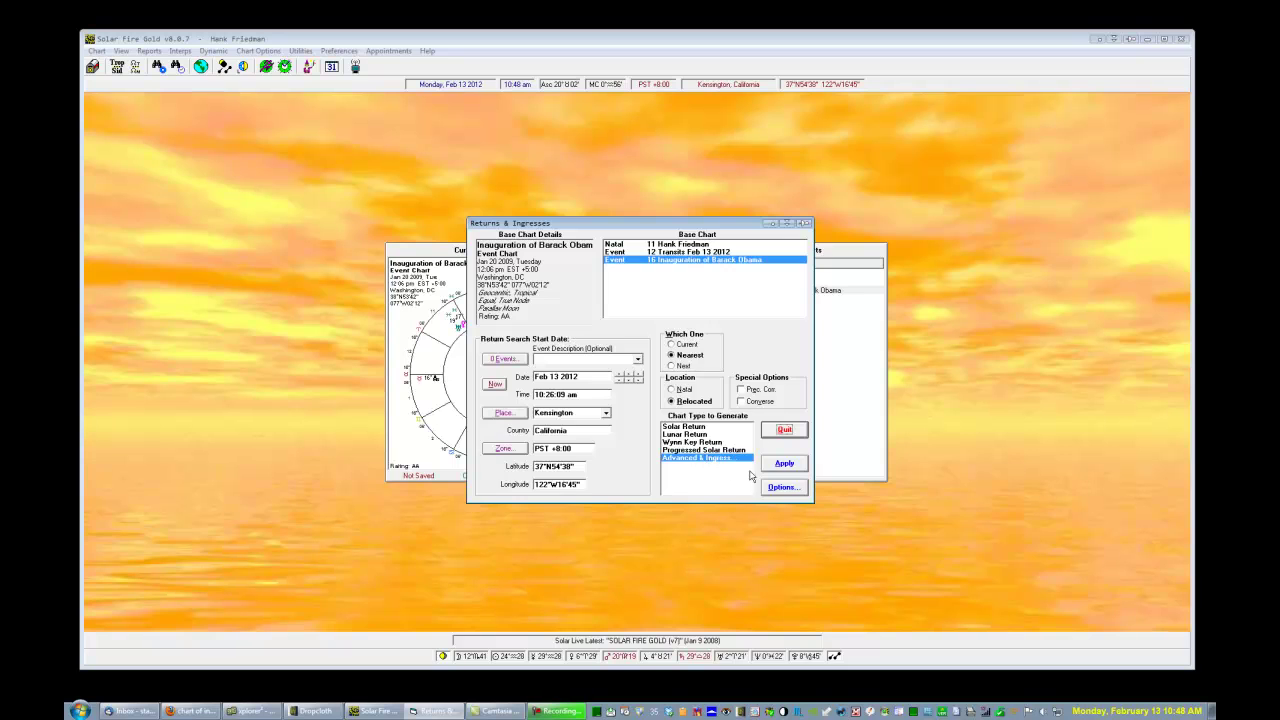
{"action": "left_click", "coordinate": [784, 429]}
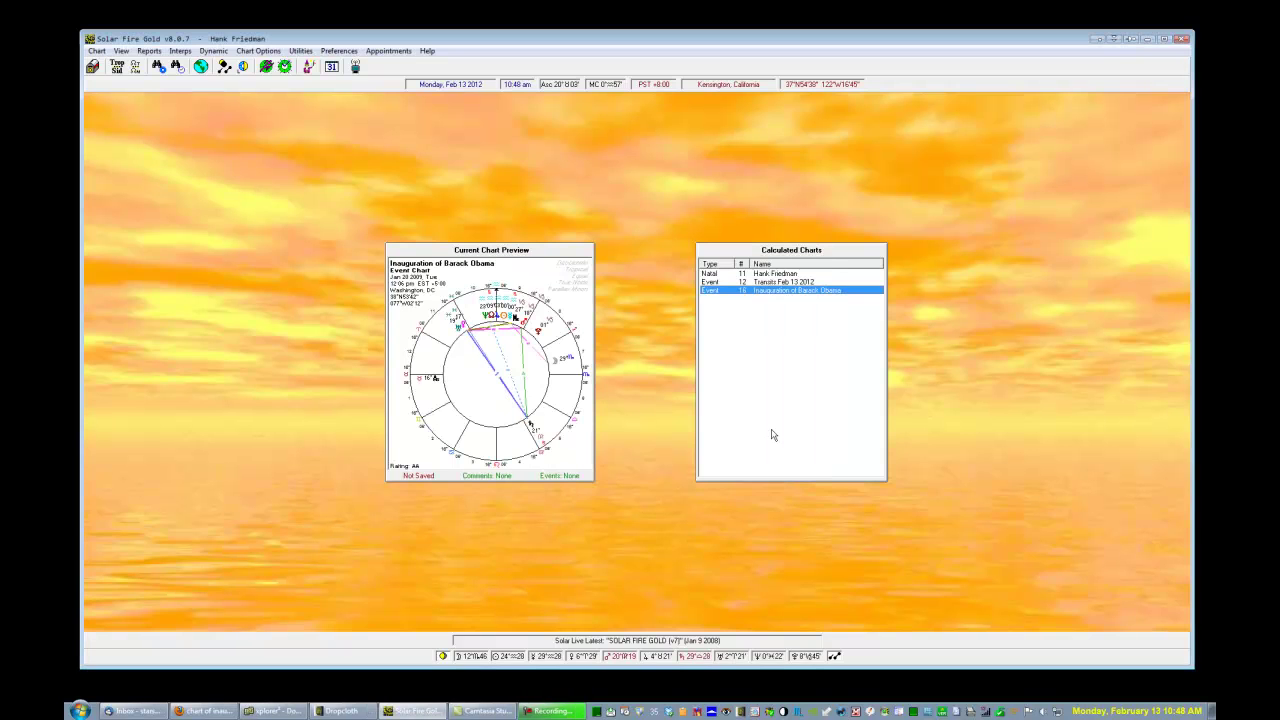
Step: Look at the rising and setting chart types for the inauguration chart, and quit without generating one
{"action": "left_click", "coordinate": [97, 51]}
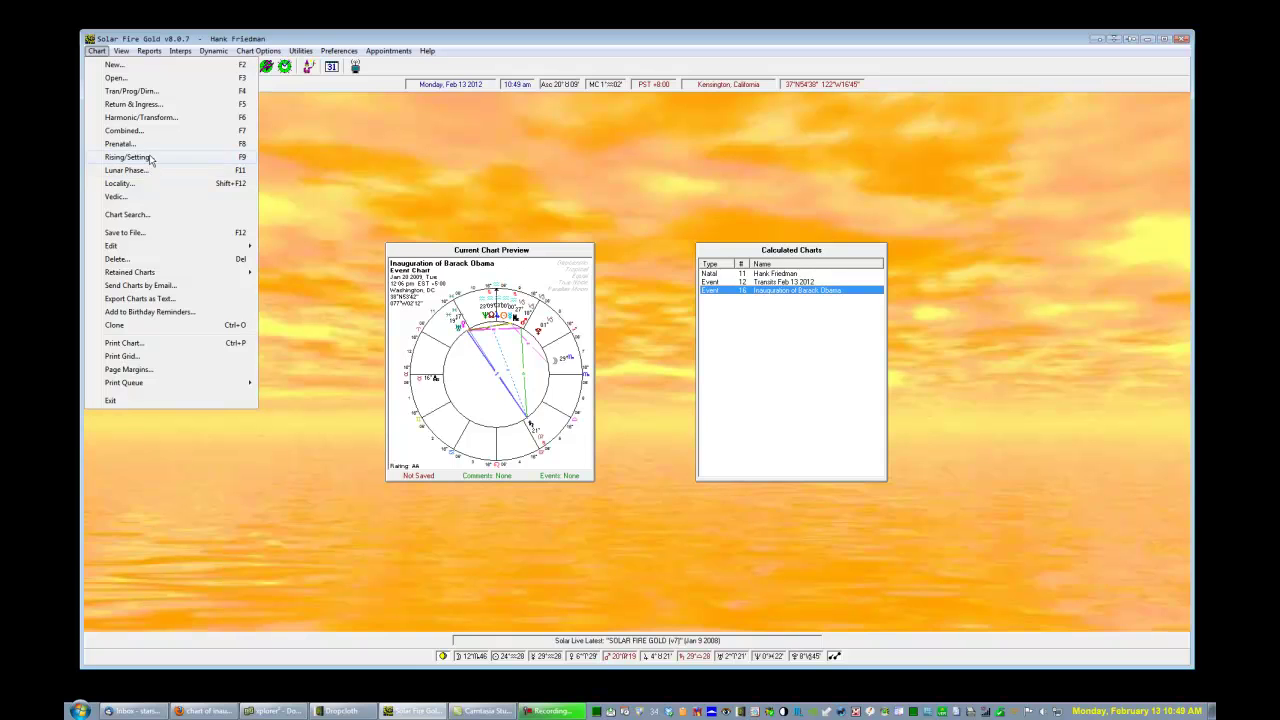
{"action": "left_click", "coordinate": [148, 157]}
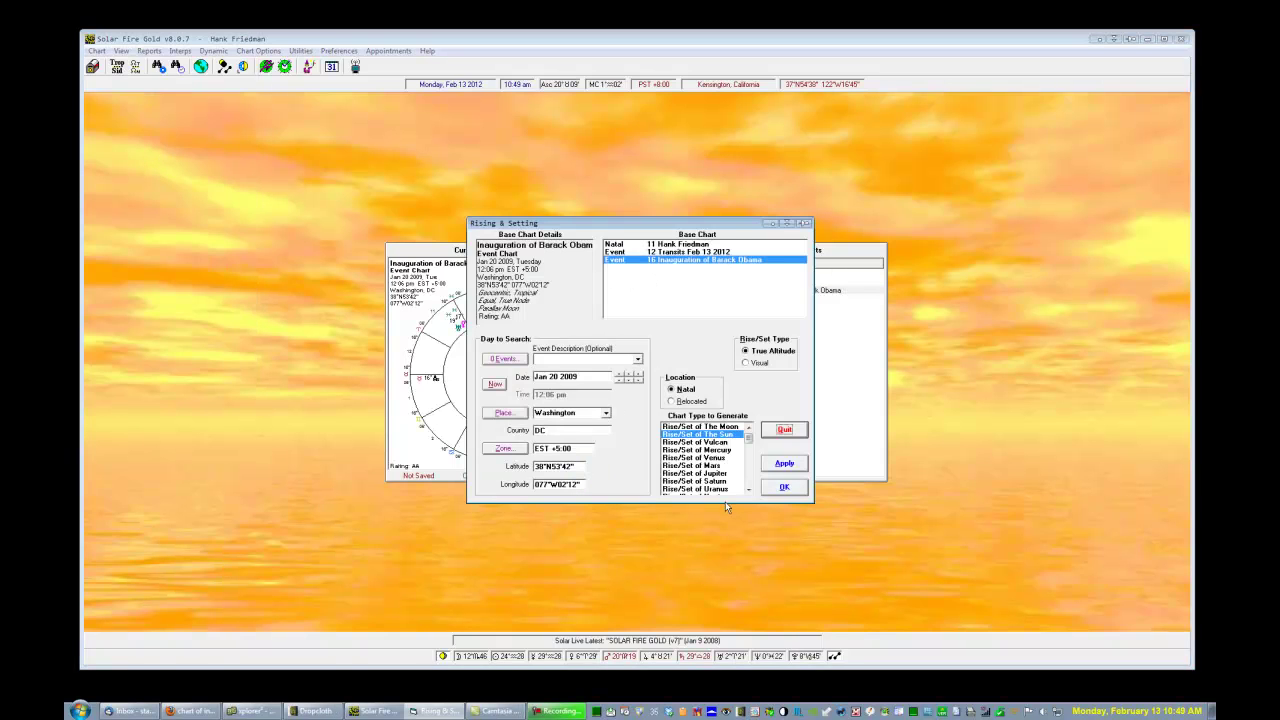
{"action": "left_click", "coordinate": [776, 431]}
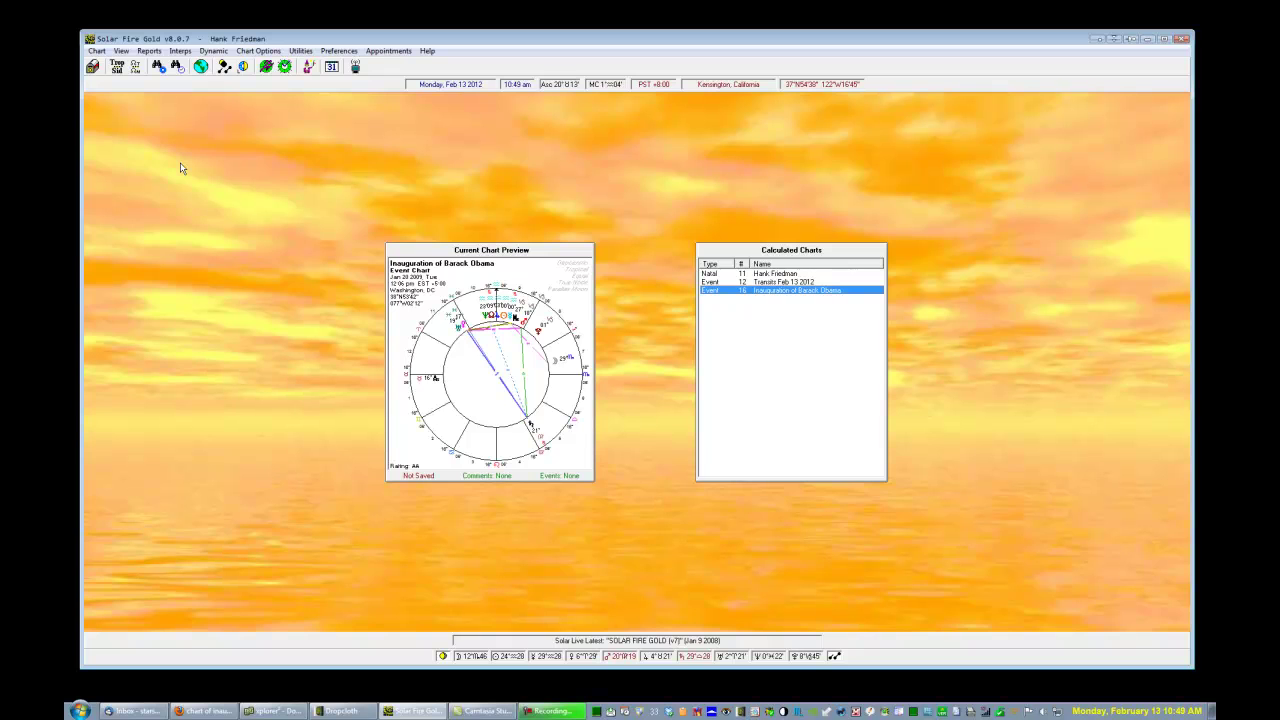
Step: View a BiWheel with the natal chart as the inner wheel and Transits Feb 13 2012 as the outer wheel
{"action": "left_click", "coordinate": [121, 50]}
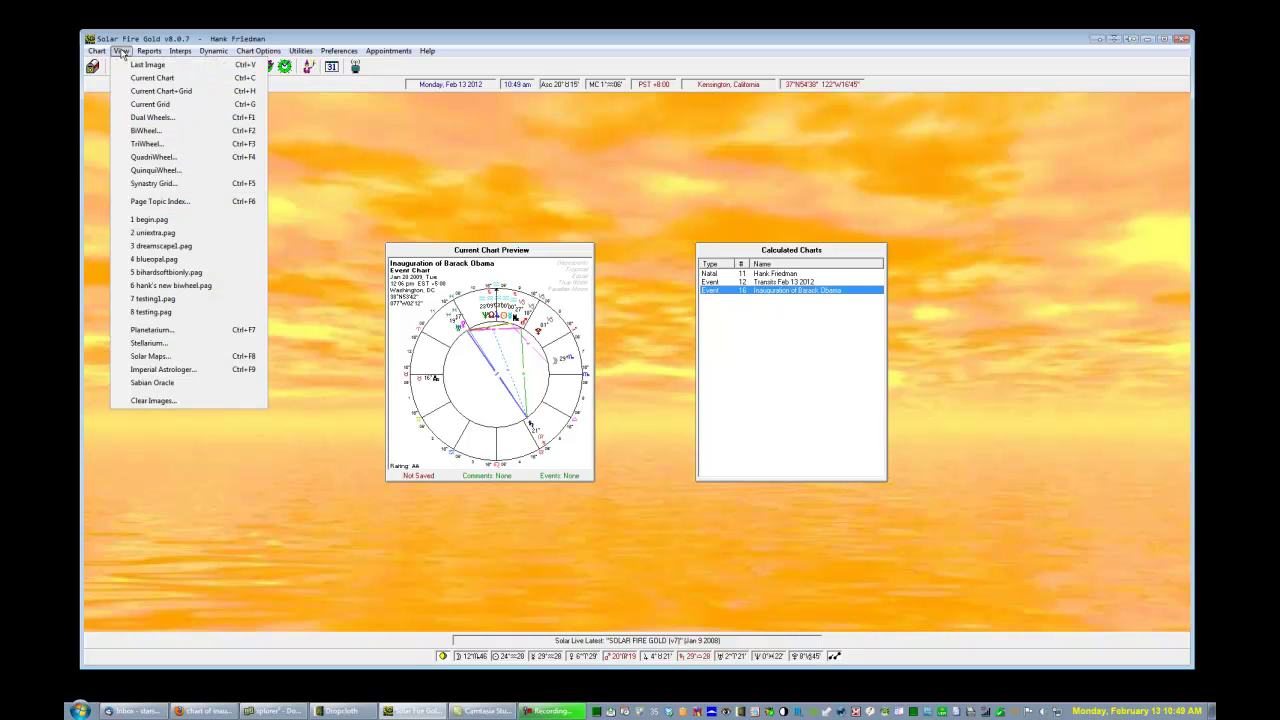
{"action": "left_click", "coordinate": [159, 130]}
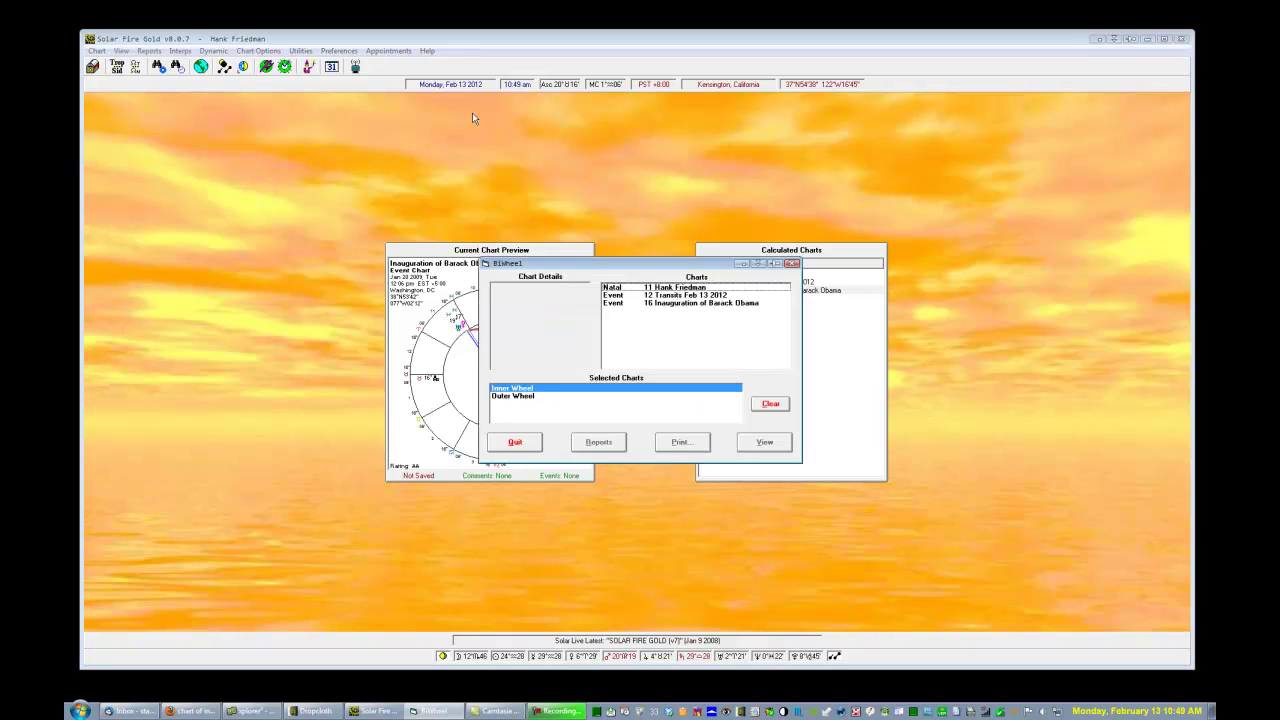
{"action": "double_click", "coordinate": [678, 288]}
{"action": "double_click", "coordinate": [686, 296]}
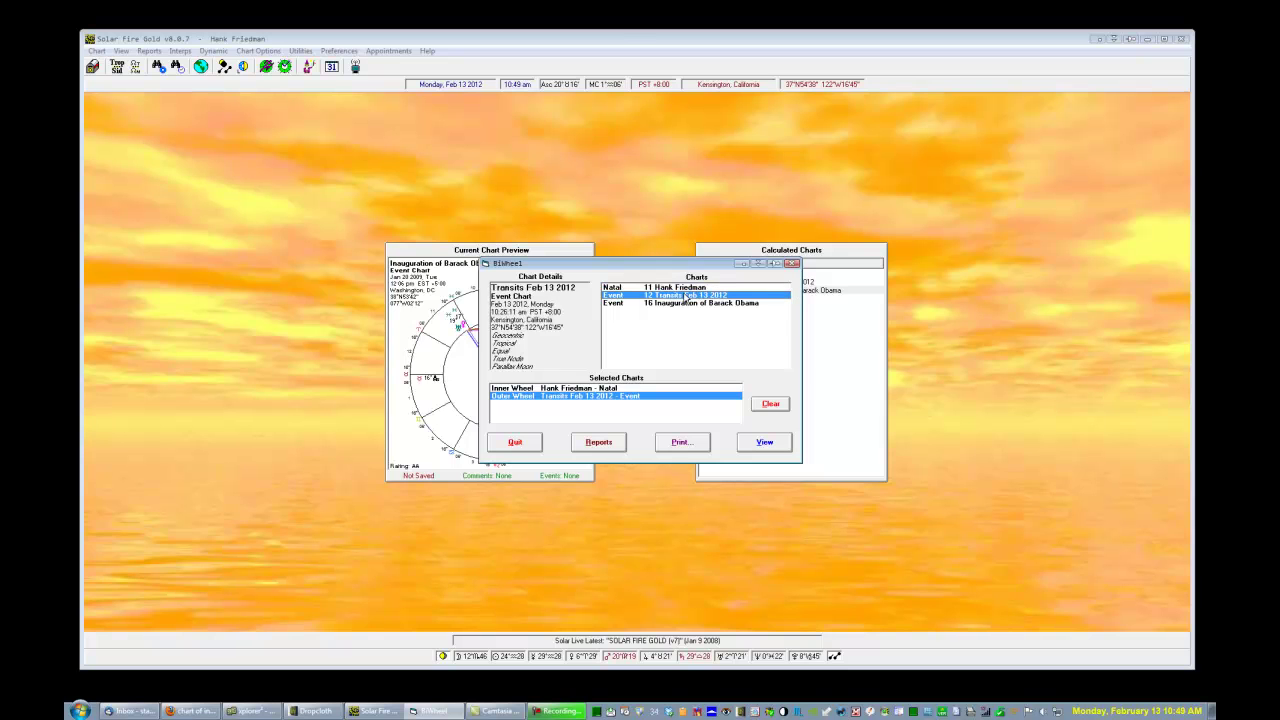
{"action": "left_click", "coordinate": [764, 443]}
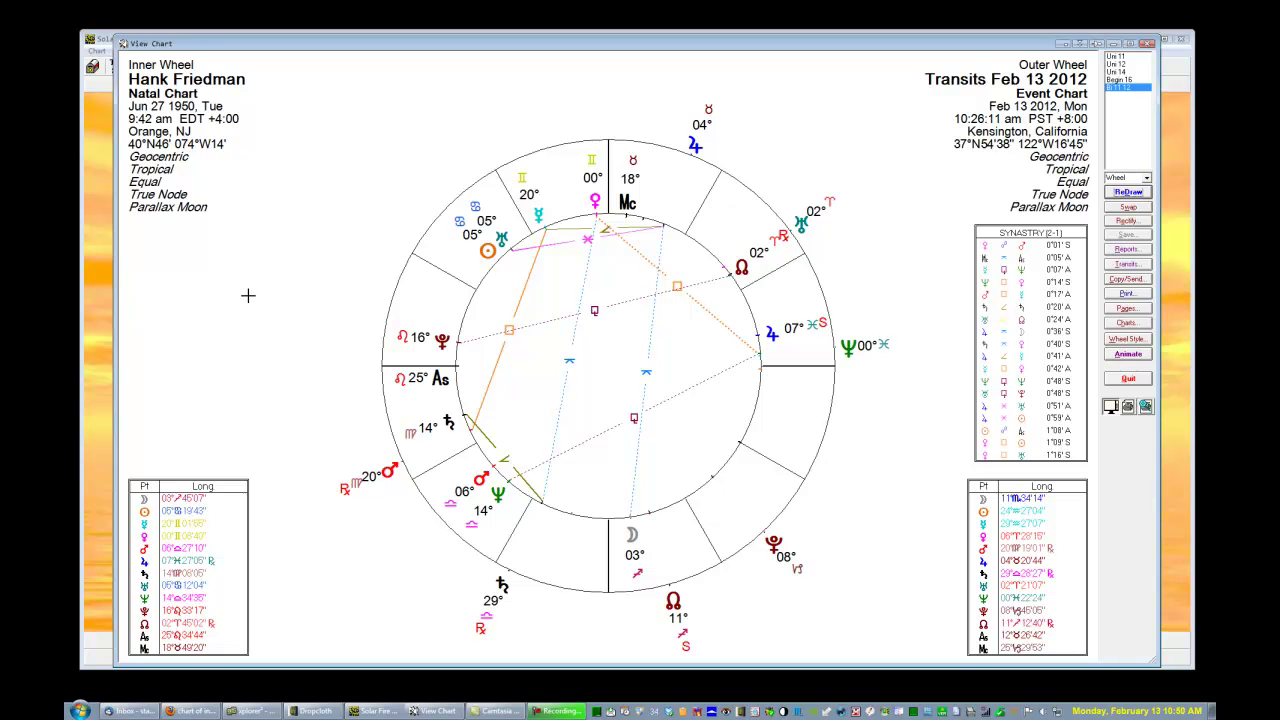
Step: Set the BiWheel's displayed transiting points to the all.trp file
{"action": "right_click", "coordinate": [248, 295]}
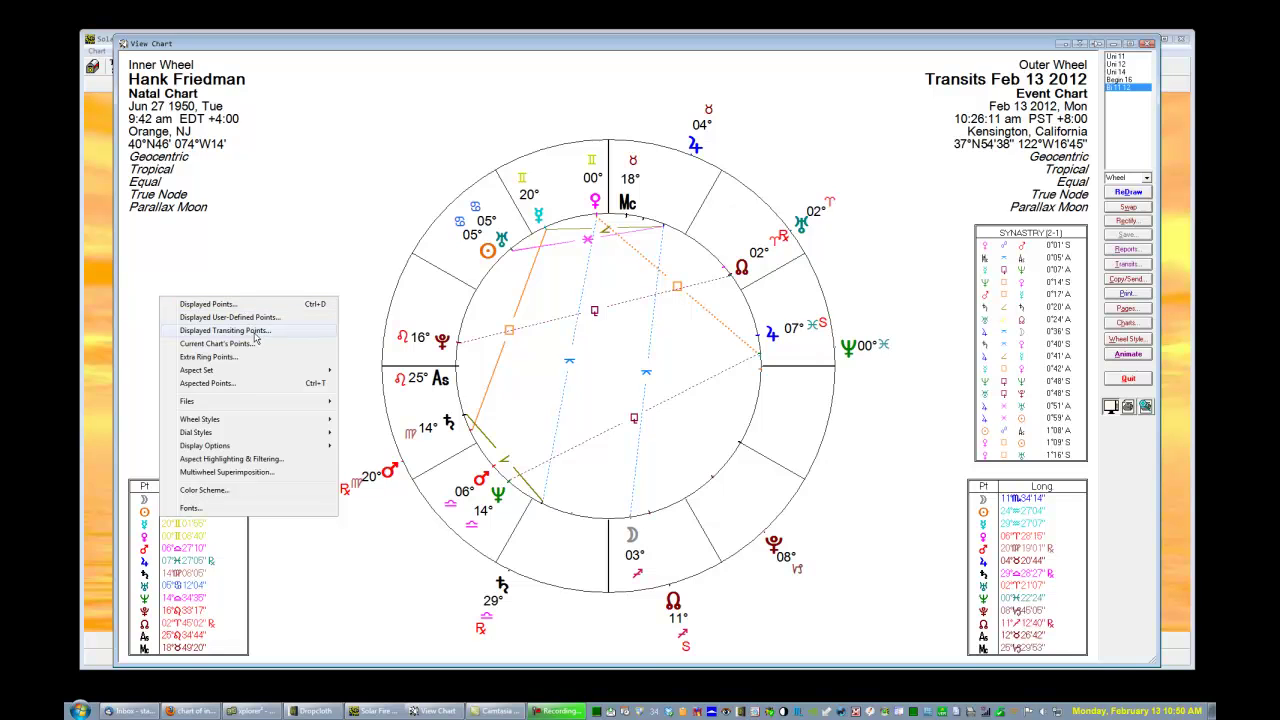
{"action": "left_click", "coordinate": [255, 335]}
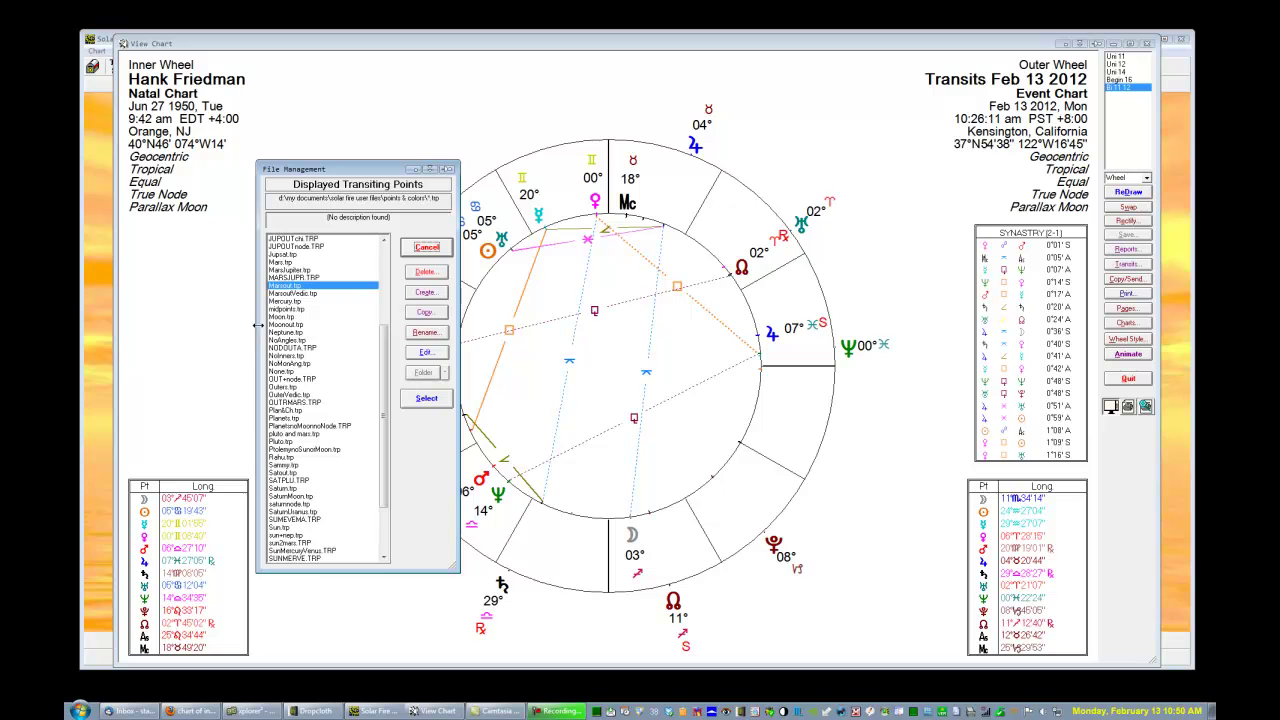
{"action": "left_click", "coordinate": [384, 250]}
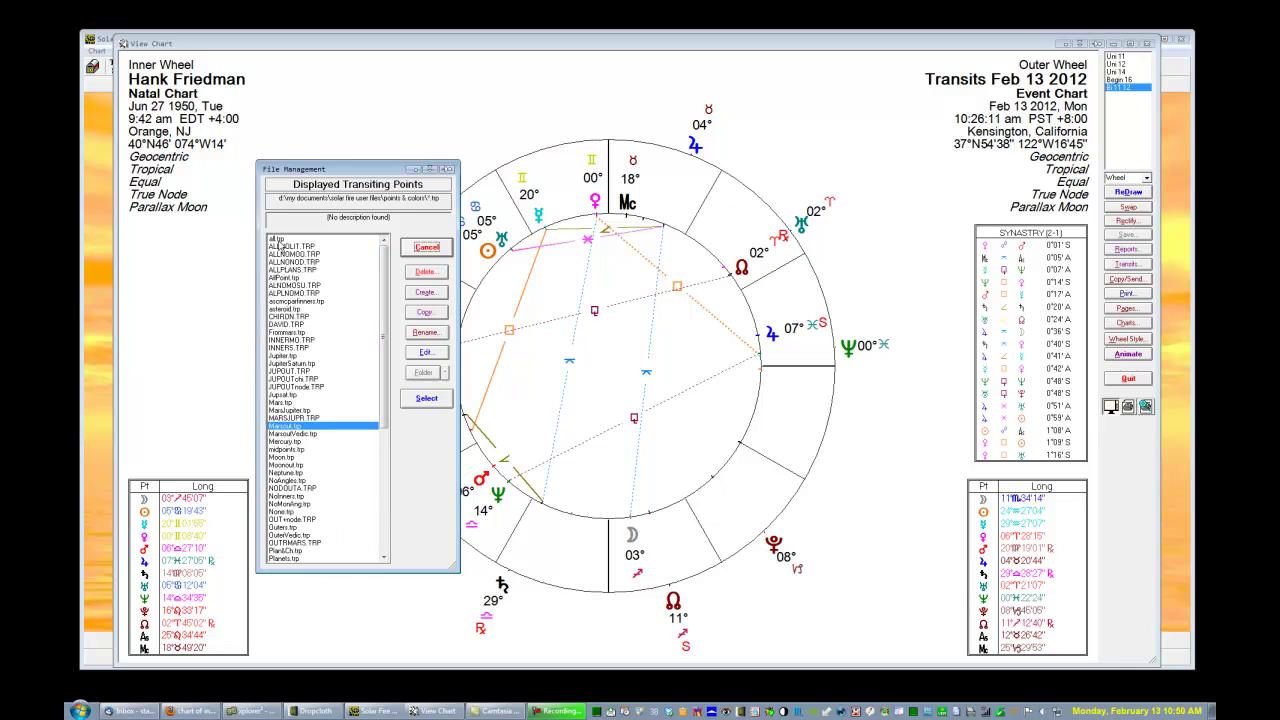
{"action": "left_click", "coordinate": [278, 241]}
{"action": "left_click", "coordinate": [428, 398]}
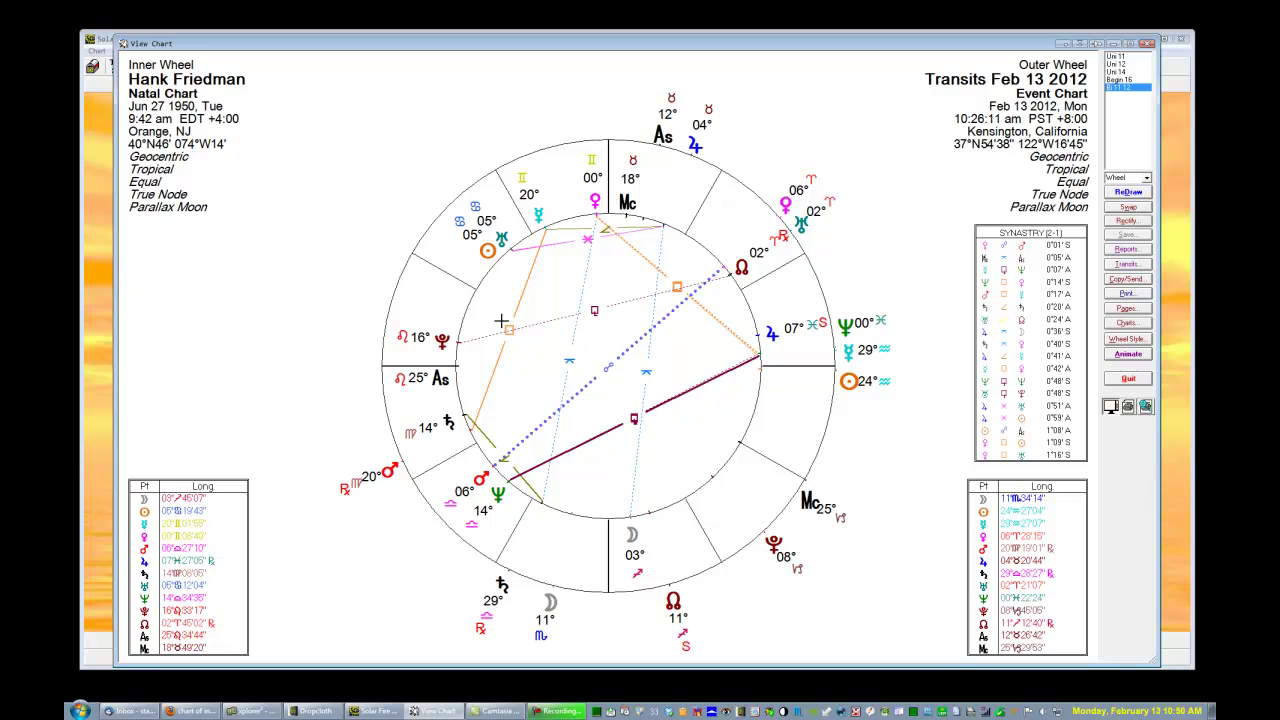
Step: Apply the SOFT.ASP aspect set to the planets in the BiWheel
{"action": "right_click", "coordinate": [277, 292]}
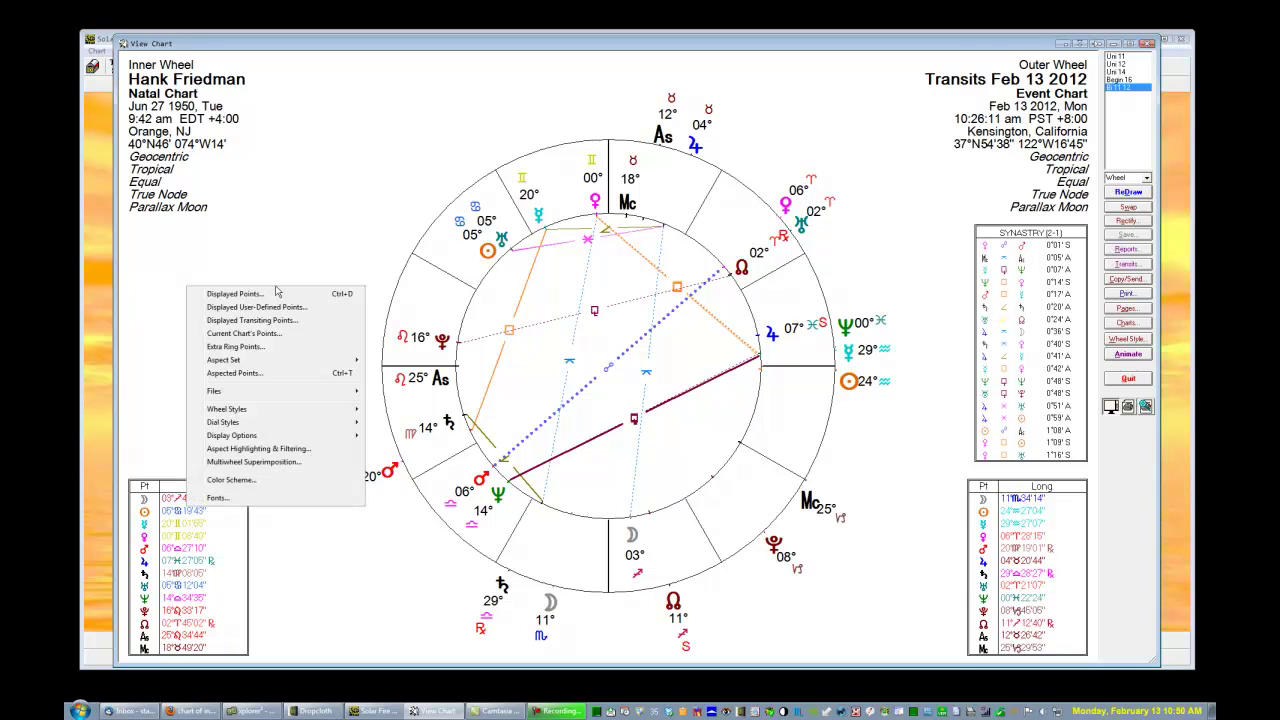
{"action": "mouse_move", "coordinate": [281, 362]}
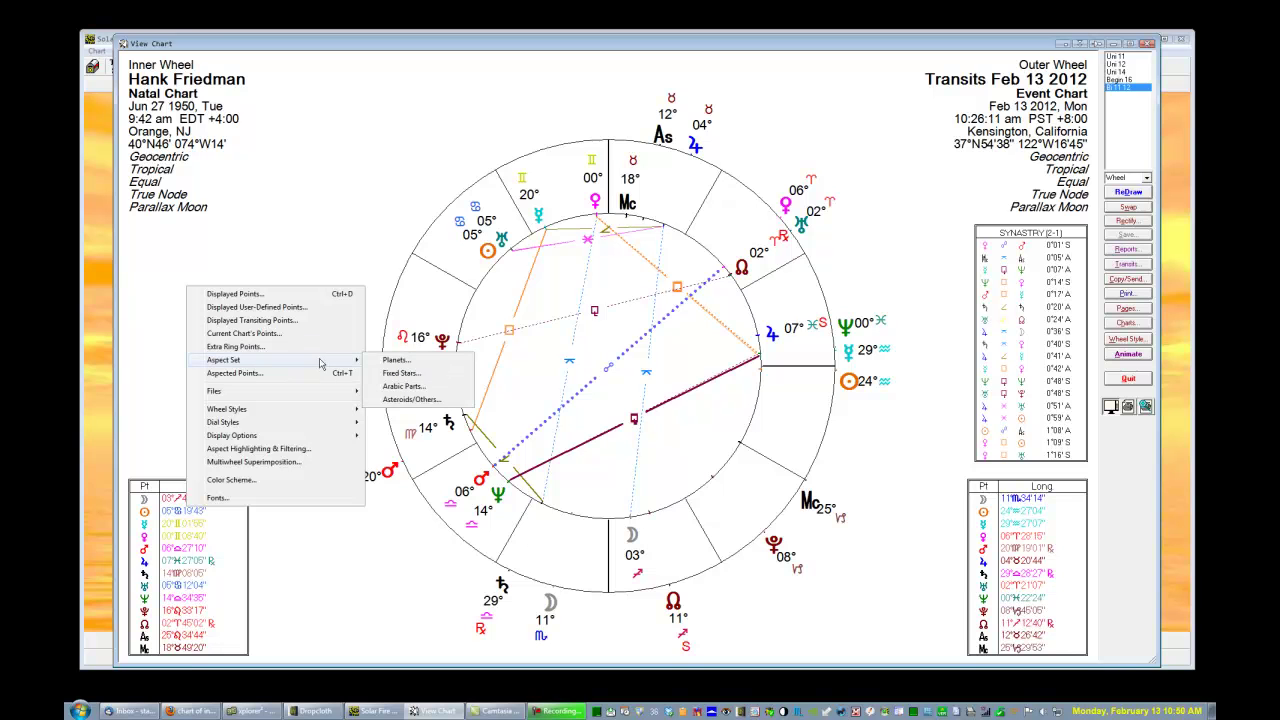
{"action": "left_click", "coordinate": [385, 360]}
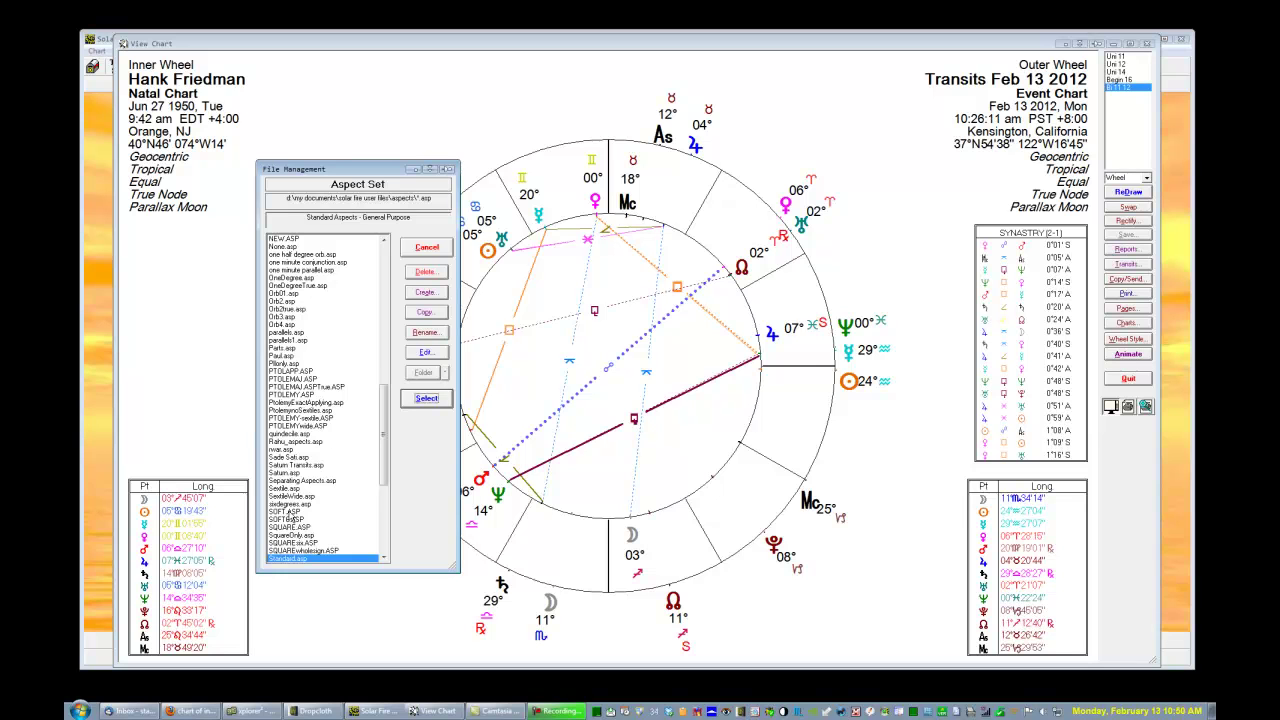
{"action": "left_click", "coordinate": [290, 511]}
{"action": "left_click", "coordinate": [427, 399]}
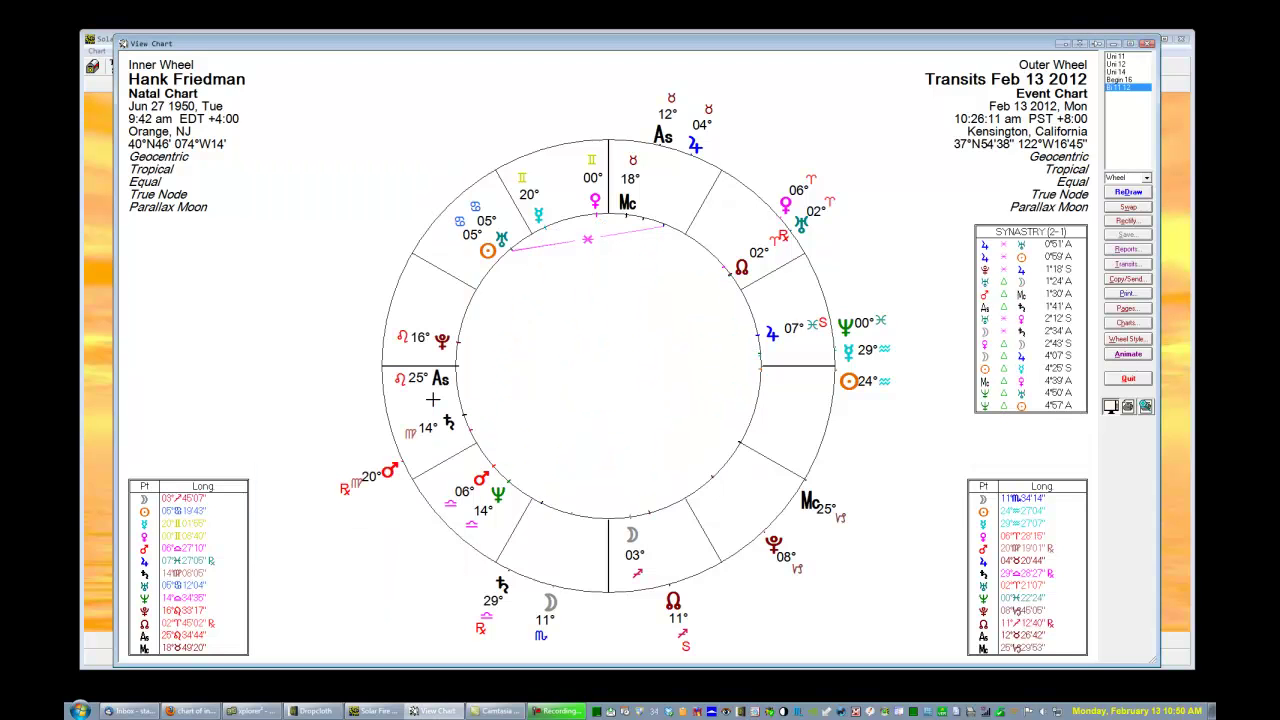
{"action": "right_click", "coordinate": [271, 293]}
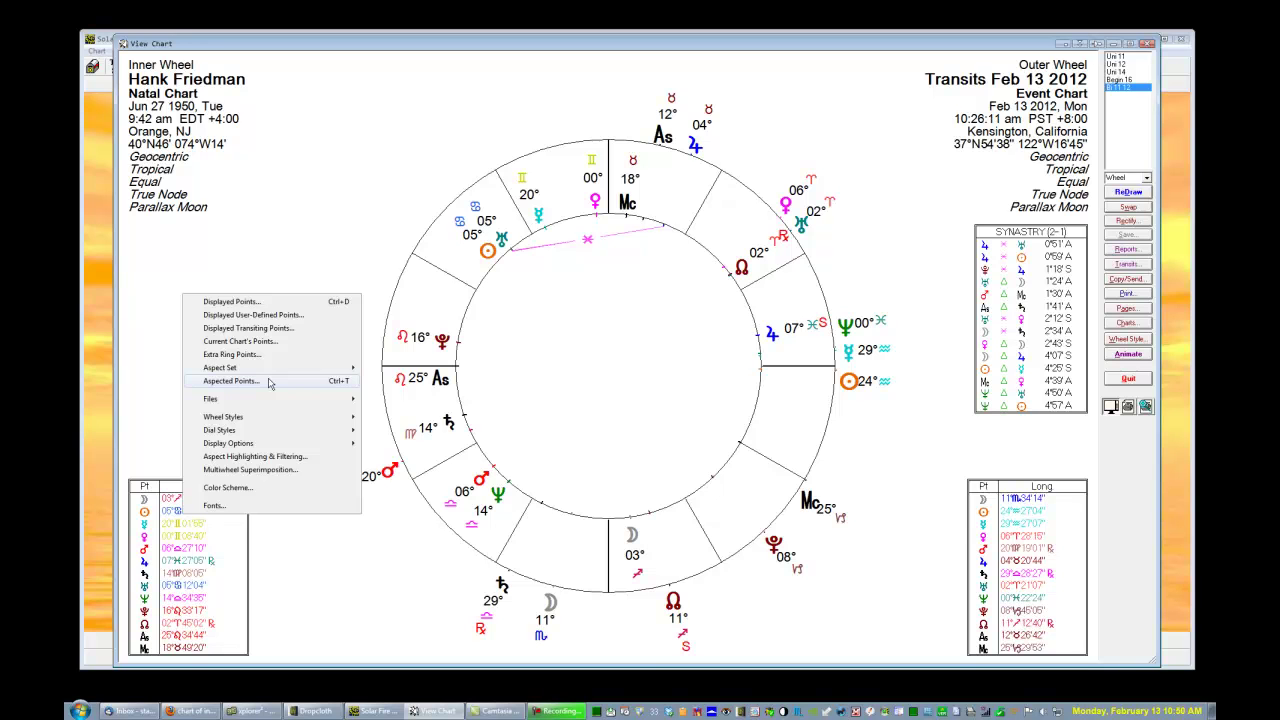
{"action": "left_click", "coordinate": [330, 241]}
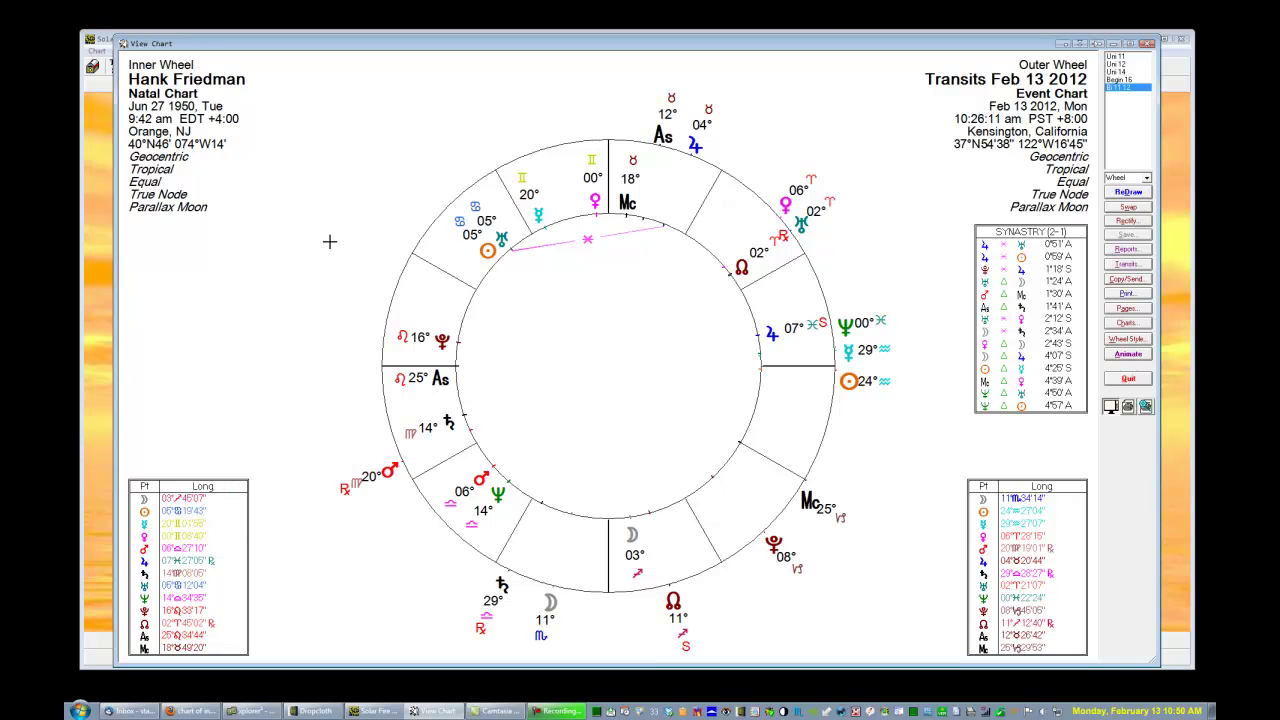